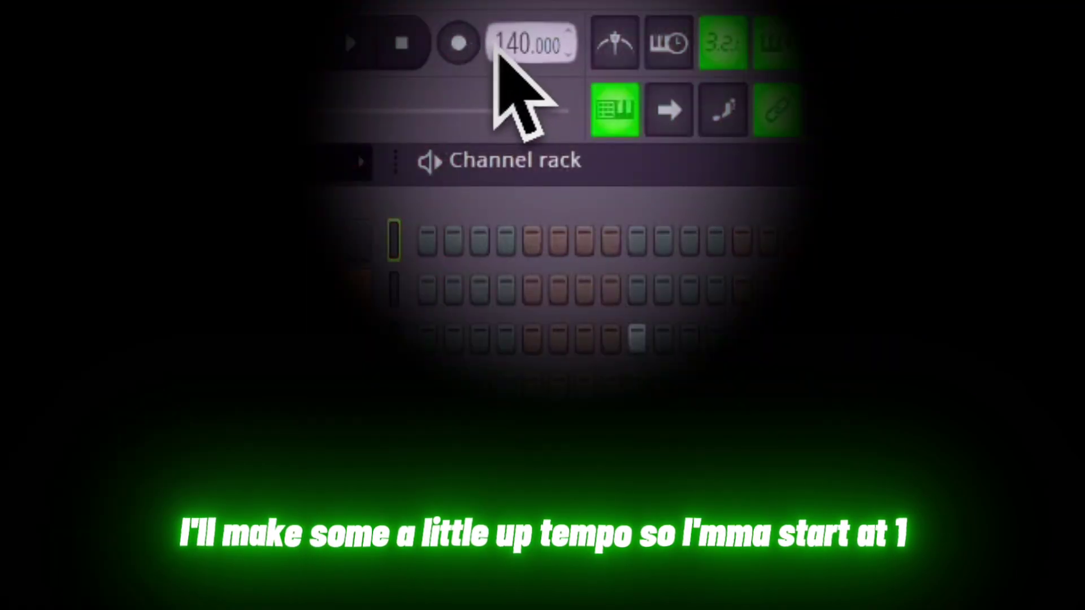
# - Set the tempo to 160 and drop C# MINOR.mid from HELPERS > SCALE HELPERS > MINOR SCALE onto the Sampler
pyautogui.moveTo(305, 22); pyautogui.dragTo(305, 19)
pyautogui.moveTo(528, 44); pyautogui.dragTo(528, 35)
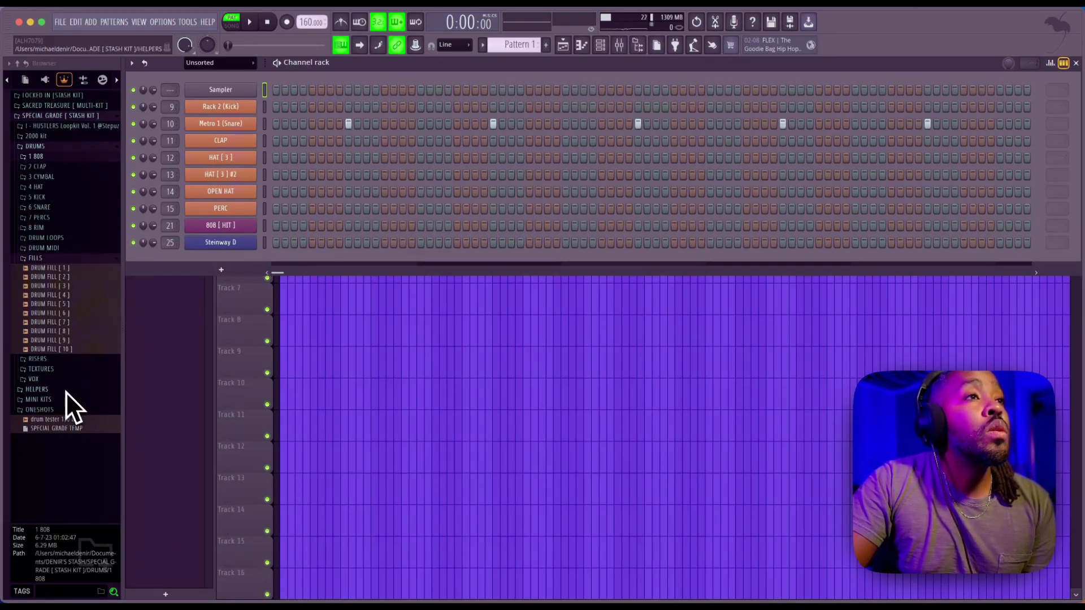
pyautogui.click(63, 392)
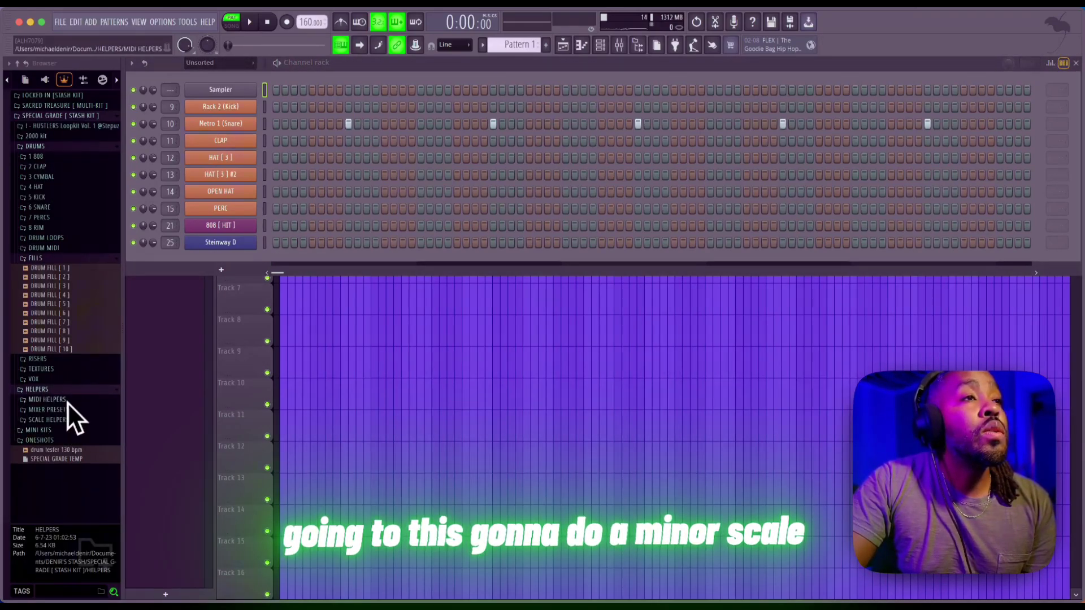
pyautogui.click(66, 419)
pyautogui.click(64, 440)
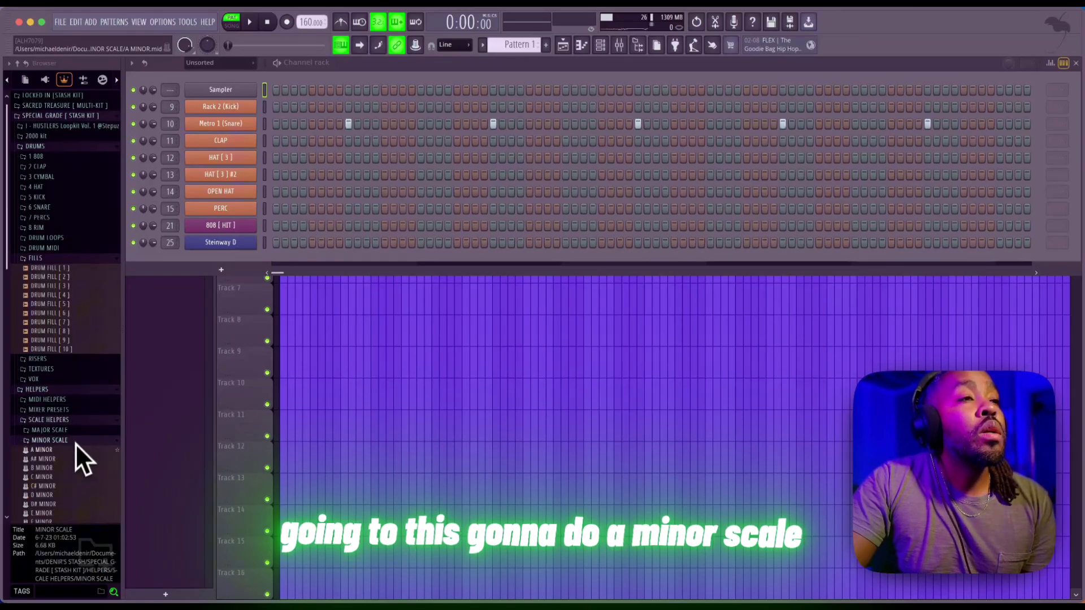
pyautogui.scroll(-2, 74, 447)
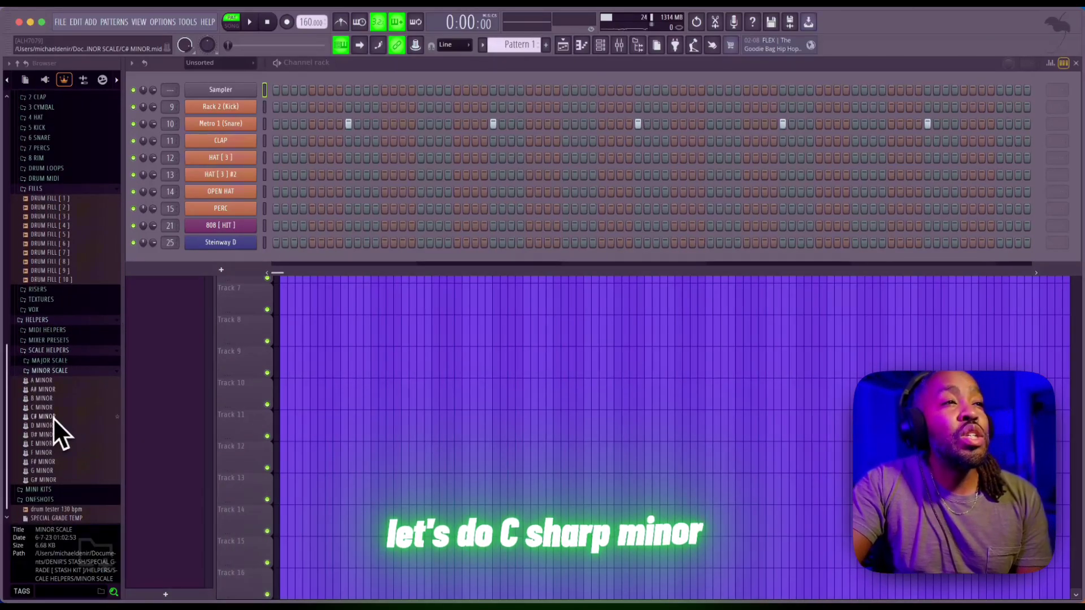
pyautogui.moveTo(55, 419); pyautogui.dragTo(236, 91)
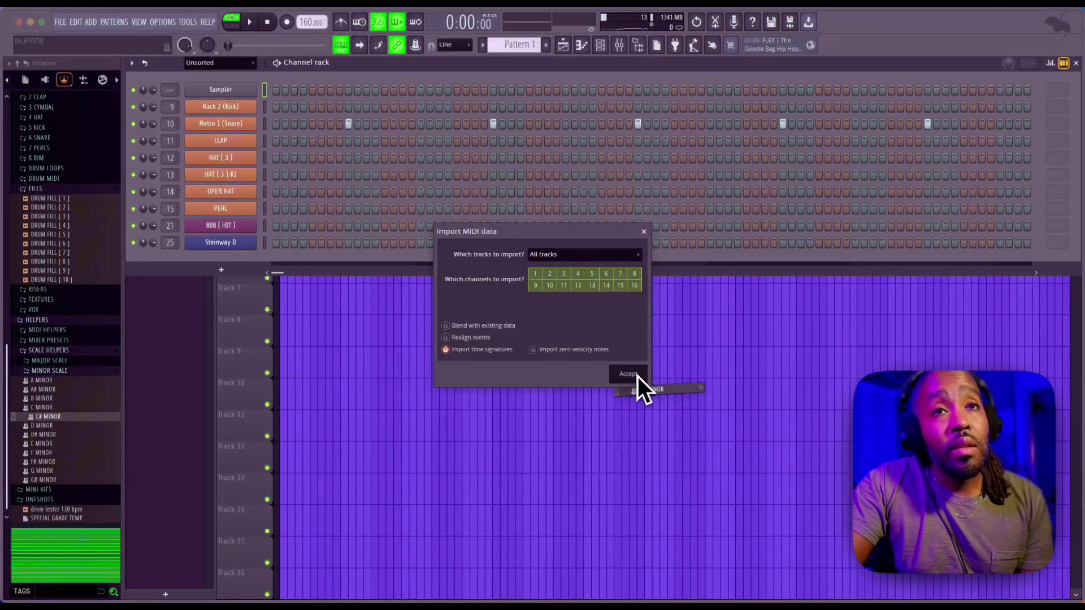
# - Import the C# minor scale notes into the Sampler and delete the B2 note from its piano roll
pyautogui.click(632, 371)
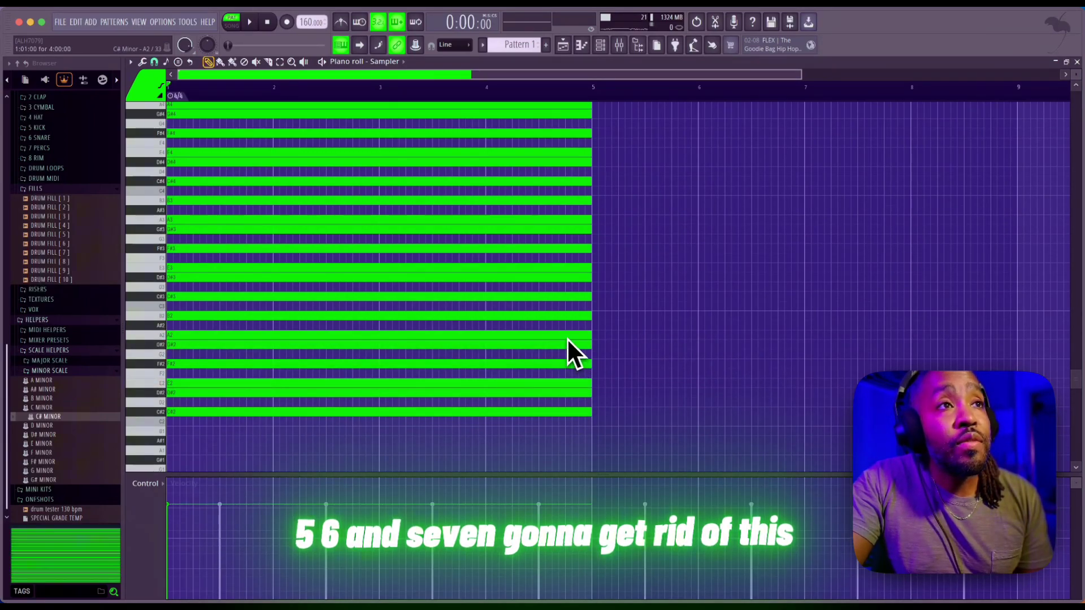
pyautogui.doubleClick(563, 318)
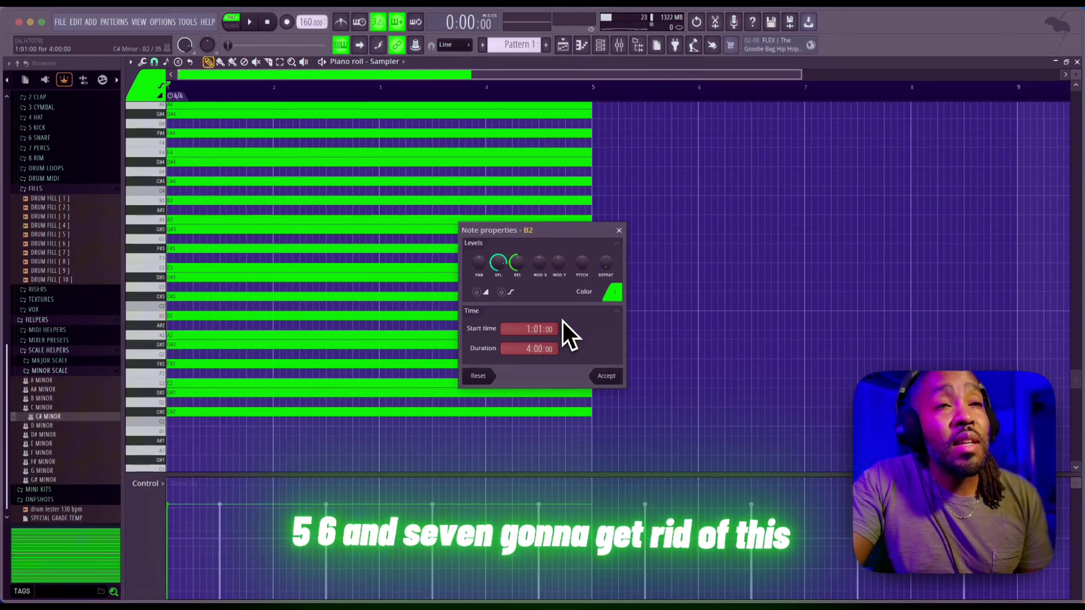
pyautogui.click(619, 231)
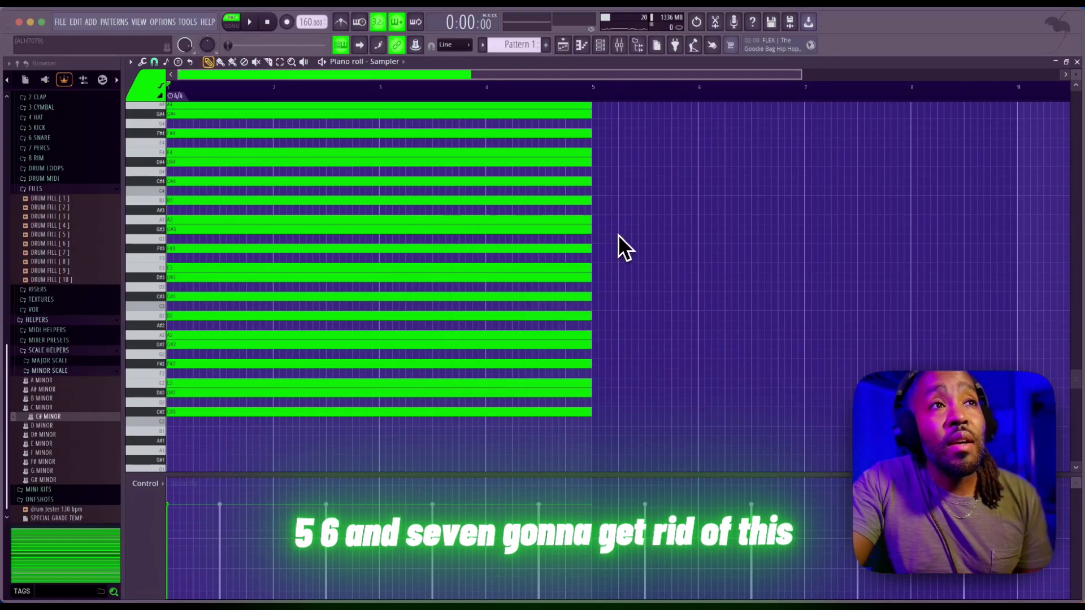
pyautogui.rightClick(488, 317)
pyautogui.scroll(10, 286, 209)
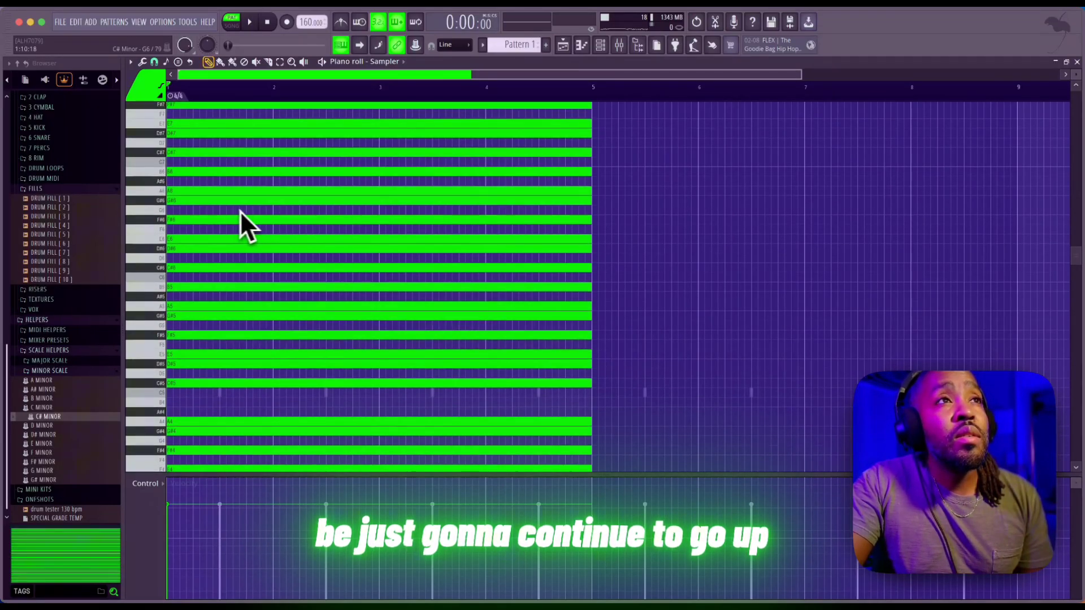
pyautogui.scroll(2, 241, 212)
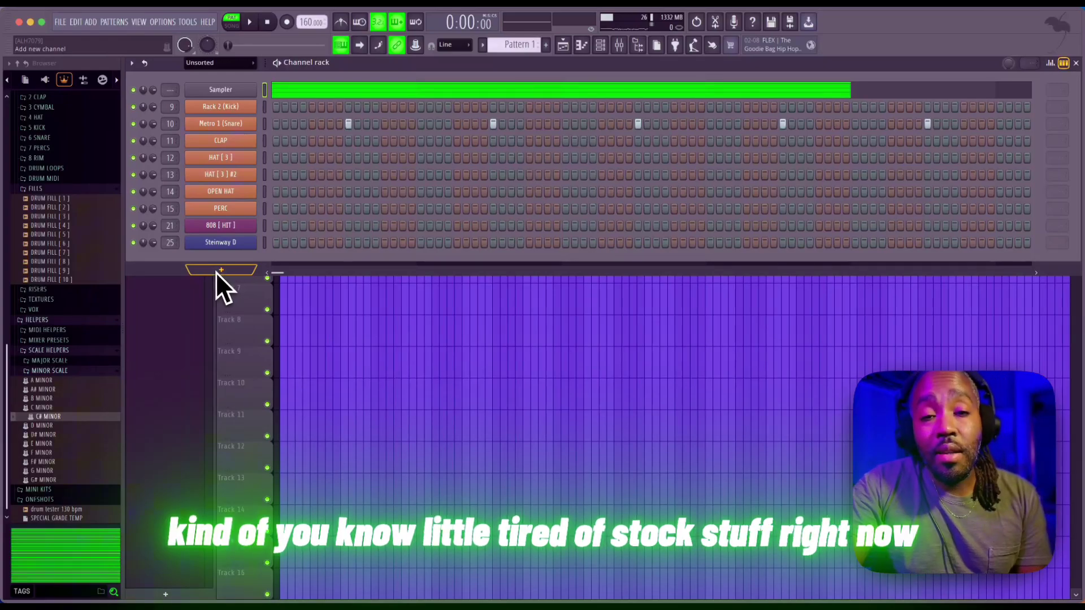
# - Add an ElectraX channel to the rack and load the bell - fire patch from its browser
pyautogui.click(219, 271)
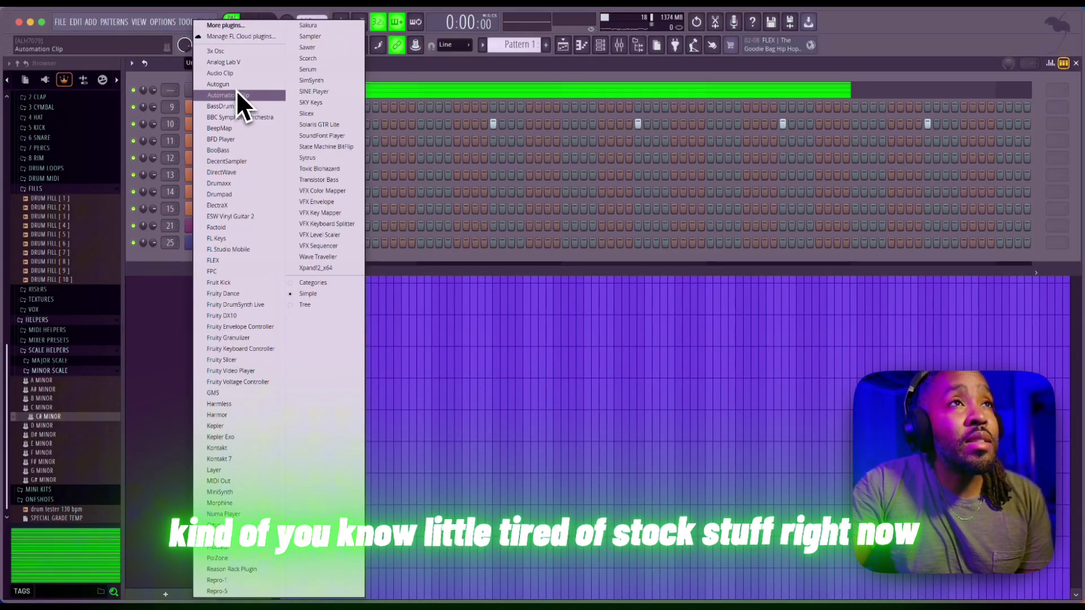
pyautogui.click(240, 208)
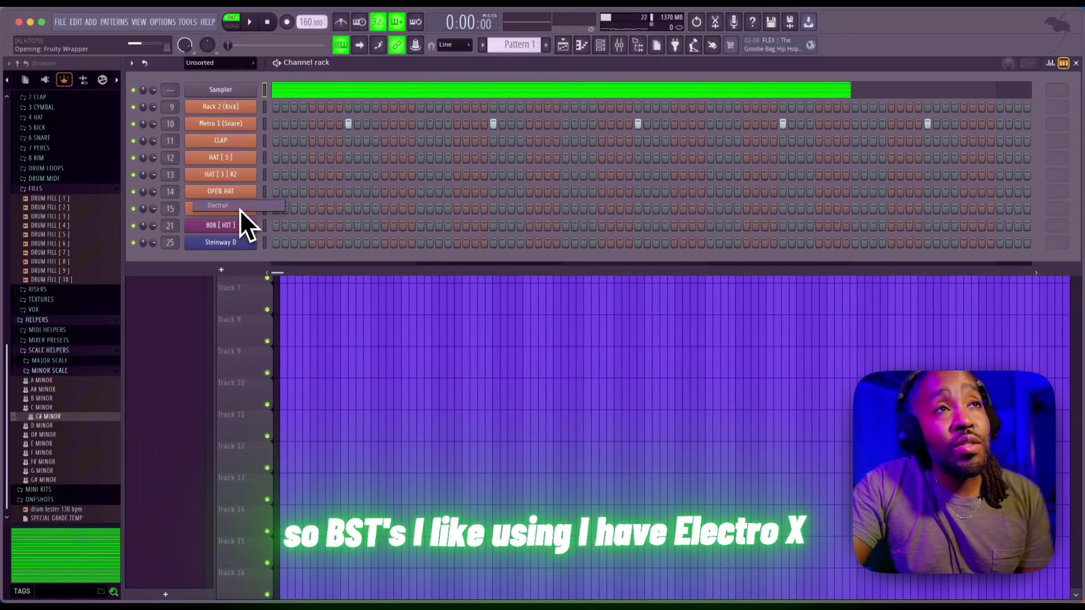
pyautogui.click(118, 133)
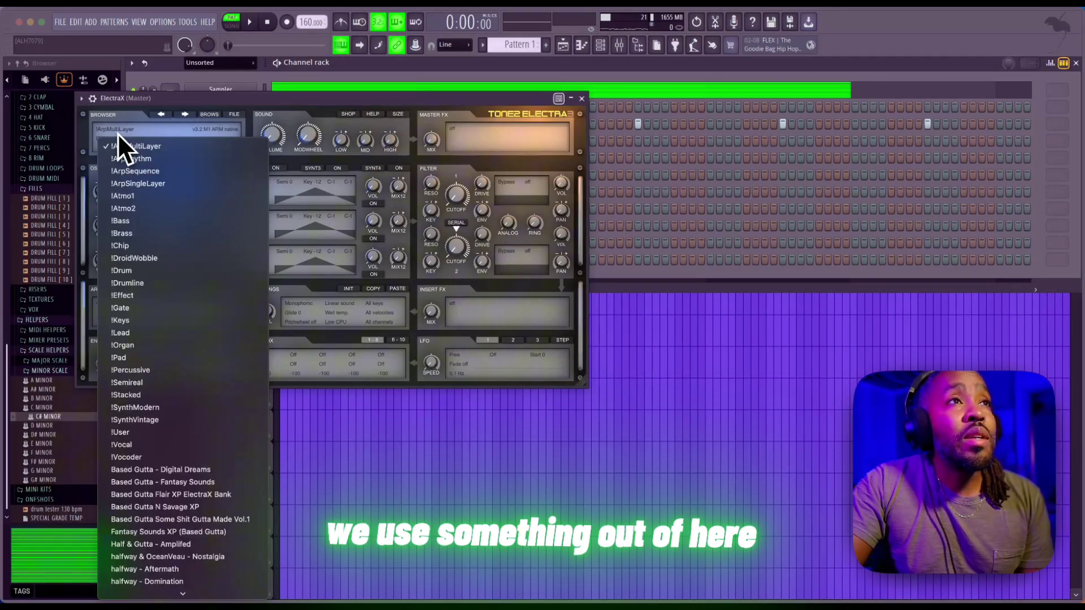
pyautogui.click(161, 196)
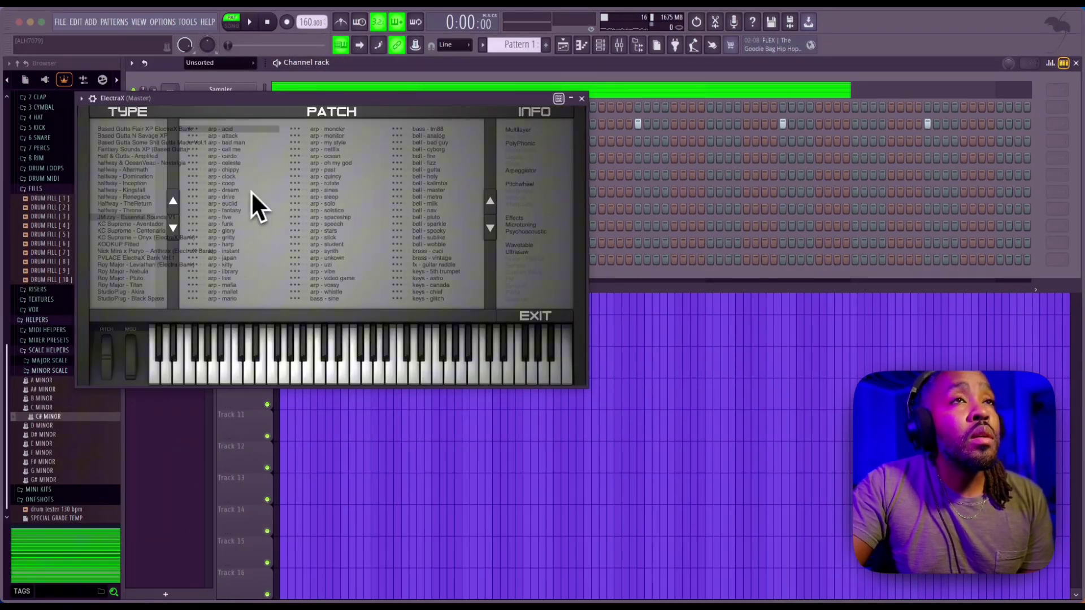
pyautogui.click(437, 158)
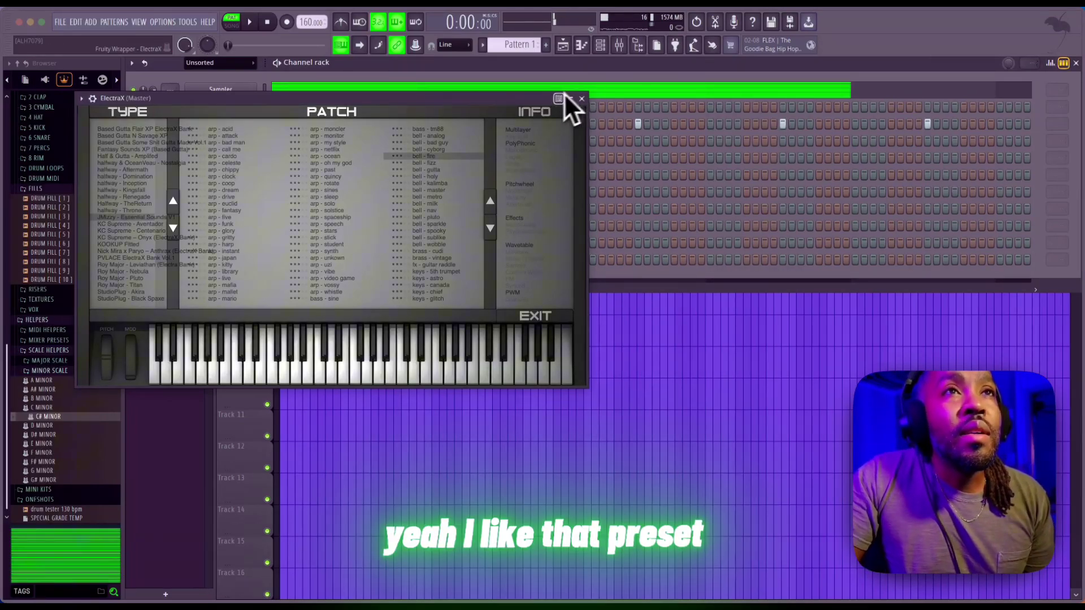
# - In the ElectraX piano roll, draw a one-step C#4 followed by A4, G#4, E4 and D#4 notes
pyautogui.click(581, 99)
pyautogui.press('F7')
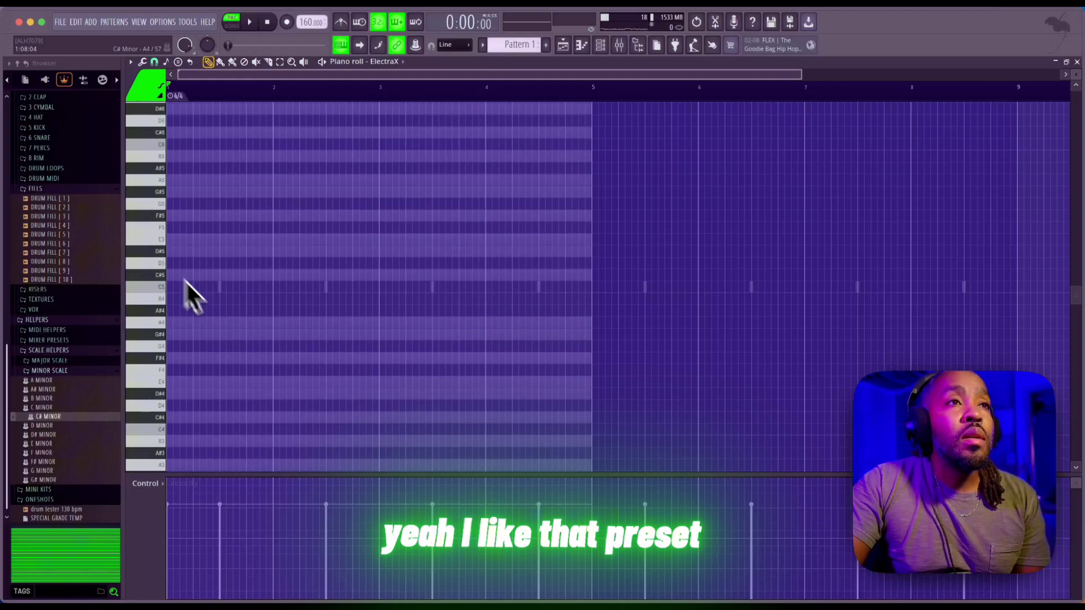
pyautogui.scroll(-3, 237, 368)
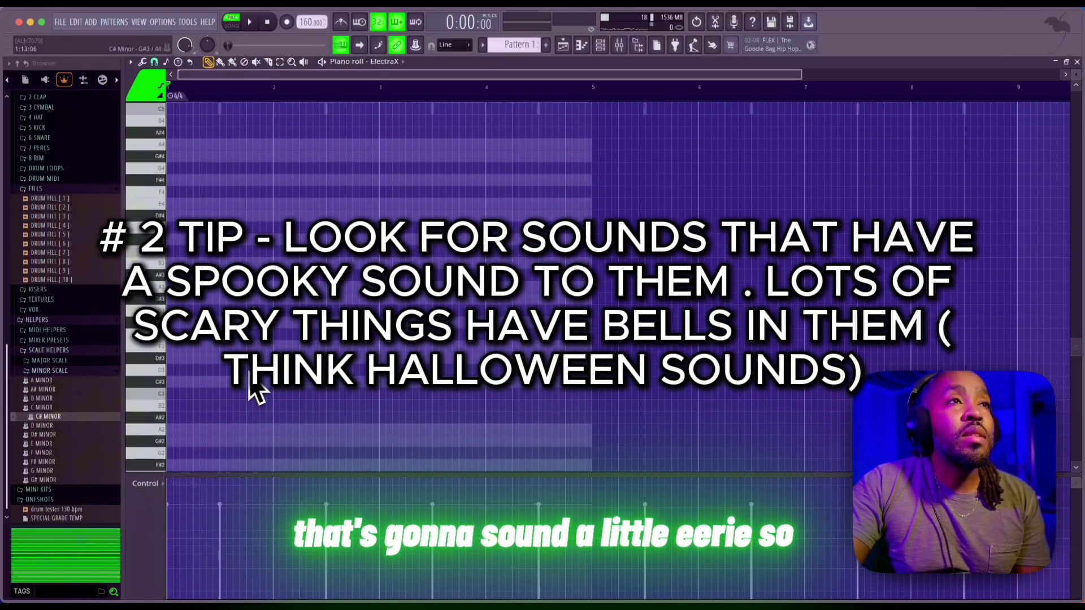
pyautogui.click(171, 242)
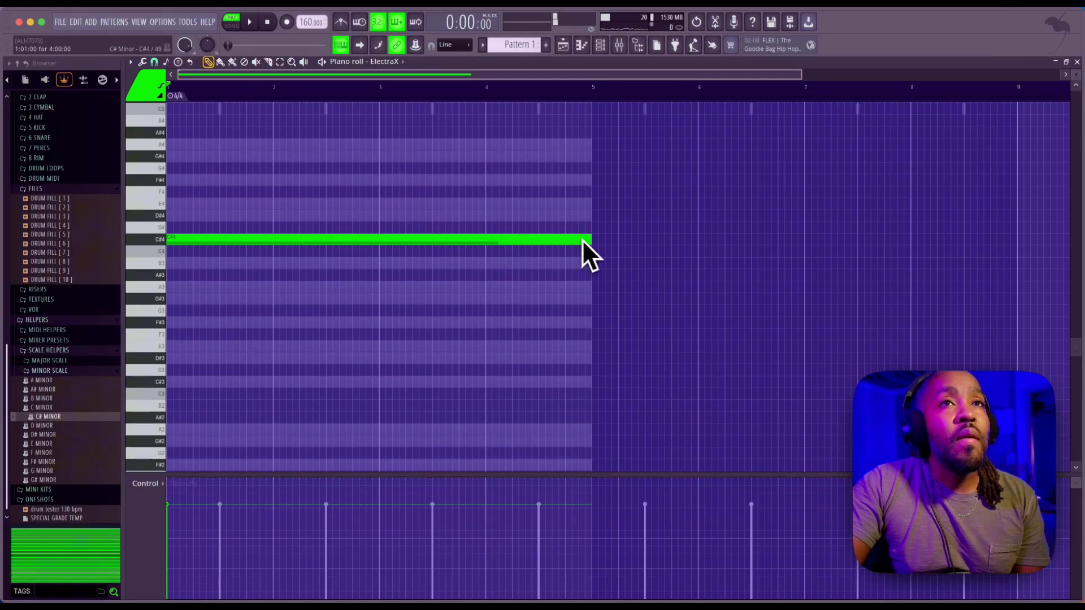
pyautogui.moveTo(582, 239); pyautogui.dragTo(176, 250)
pyautogui.click(181, 148)
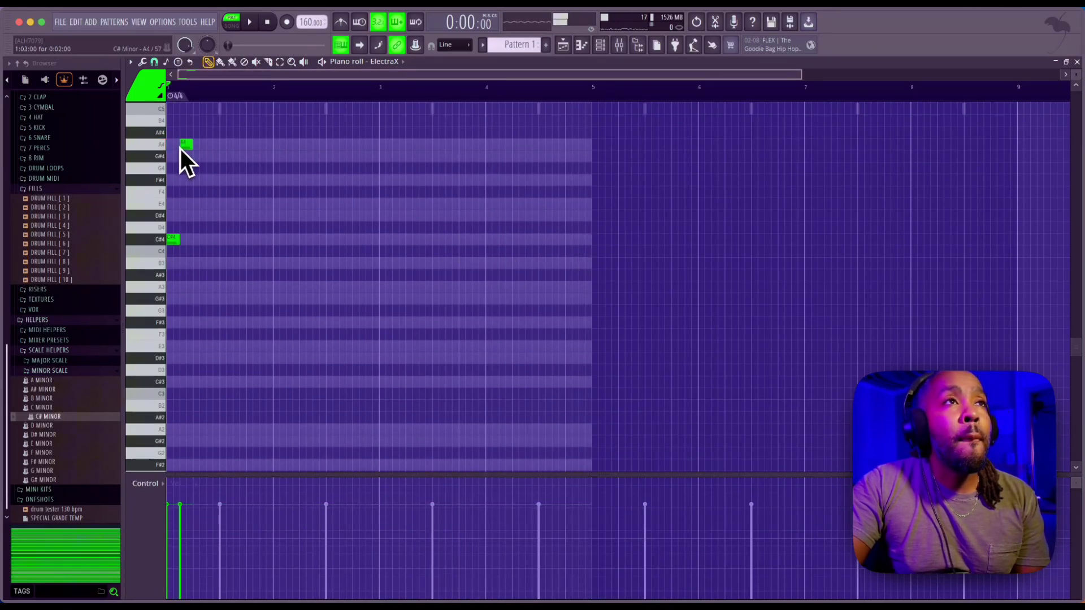
pyautogui.click(194, 159)
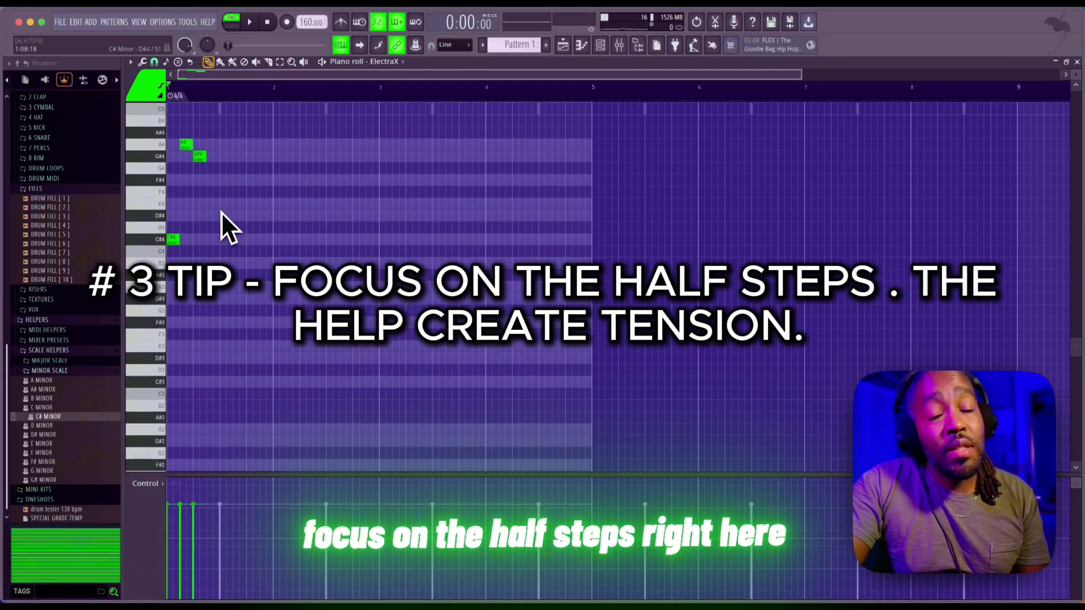
pyautogui.click(220, 205)
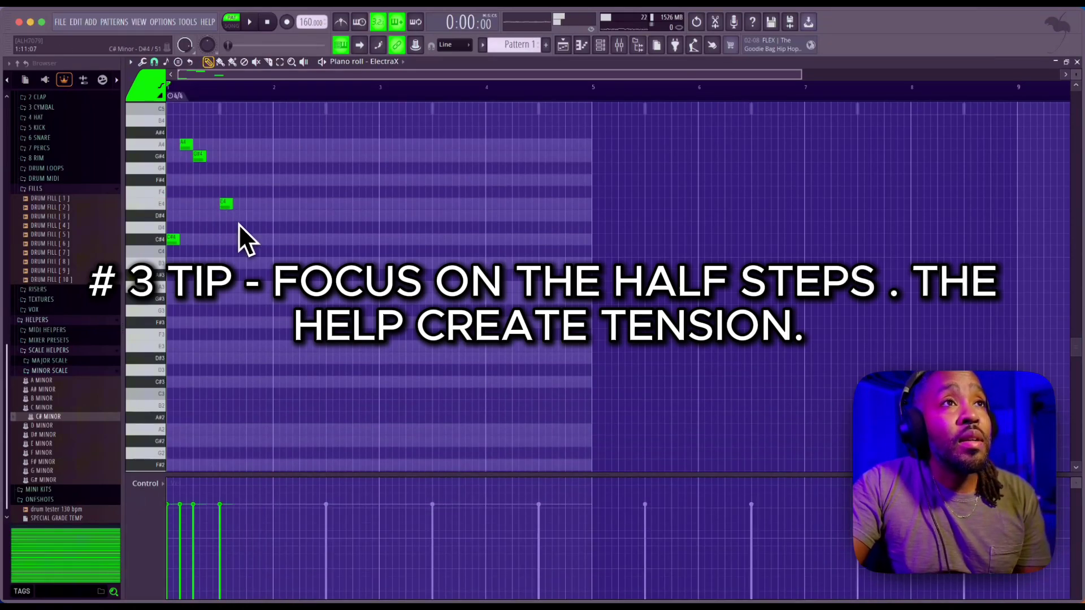
pyautogui.click(234, 216)
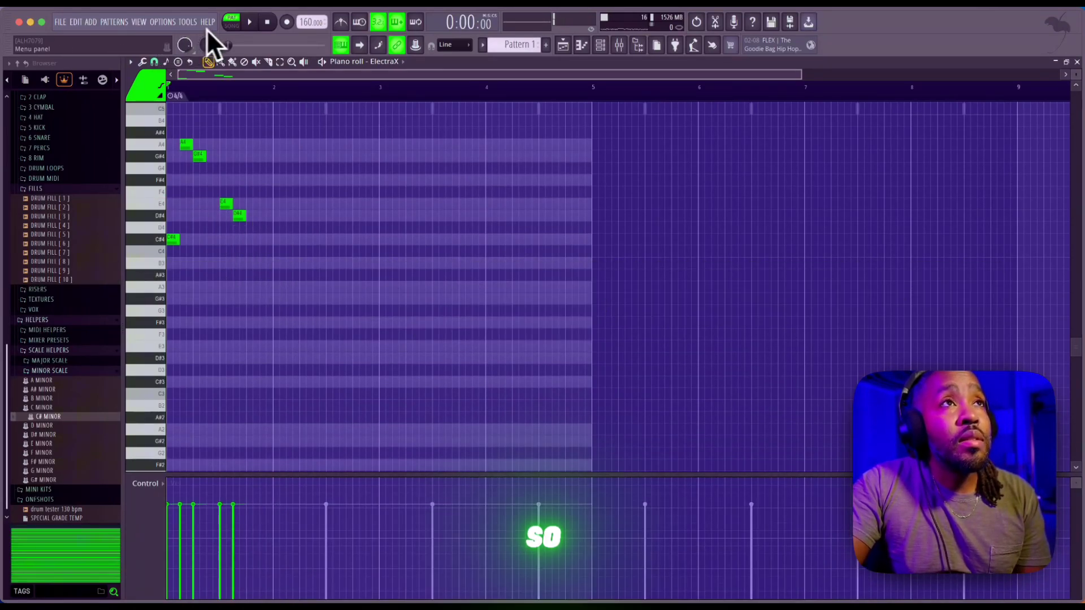
# - Play back the phrase and nudge the G#4 and D#4 notes slightly later
pyautogui.click(248, 23)
pyautogui.click(264, 23)
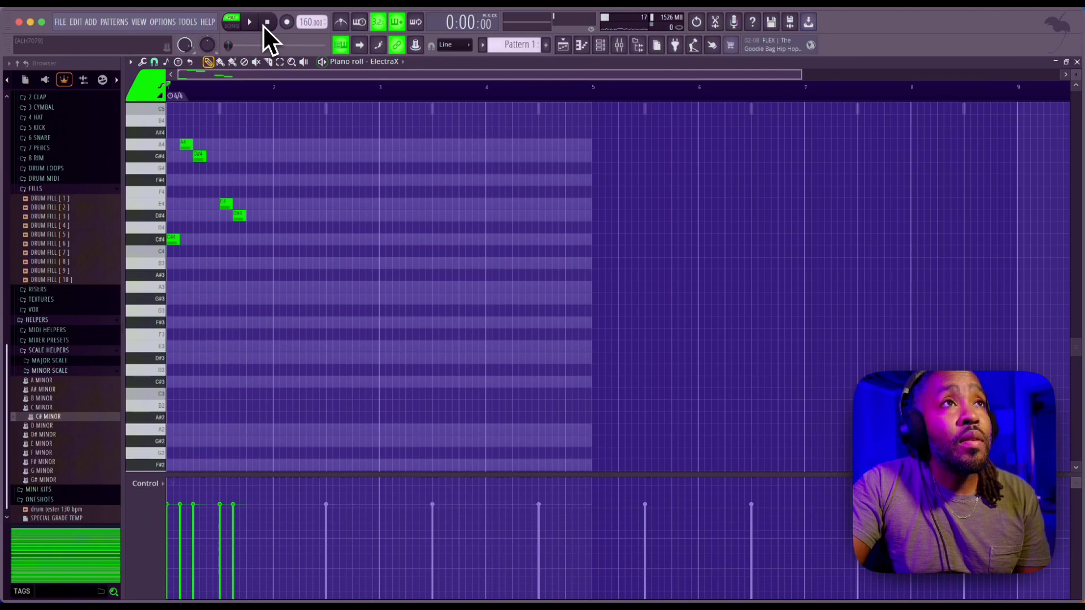
pyautogui.click(205, 157)
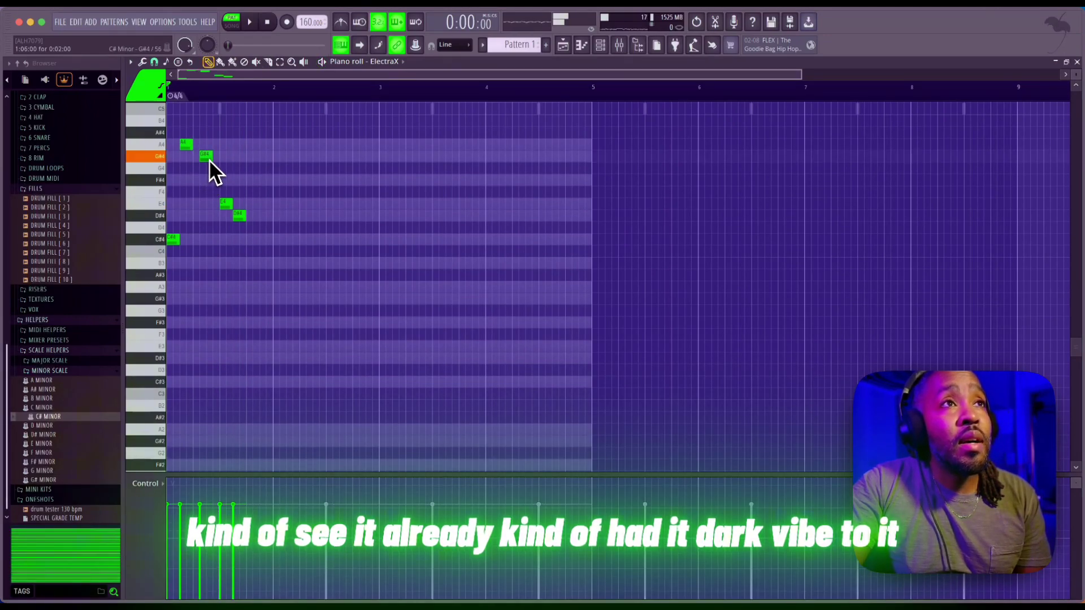
pyautogui.moveTo(210, 159); pyautogui.dragTo(211, 158)
pyautogui.moveTo(239, 215); pyautogui.dragTo(249, 215)
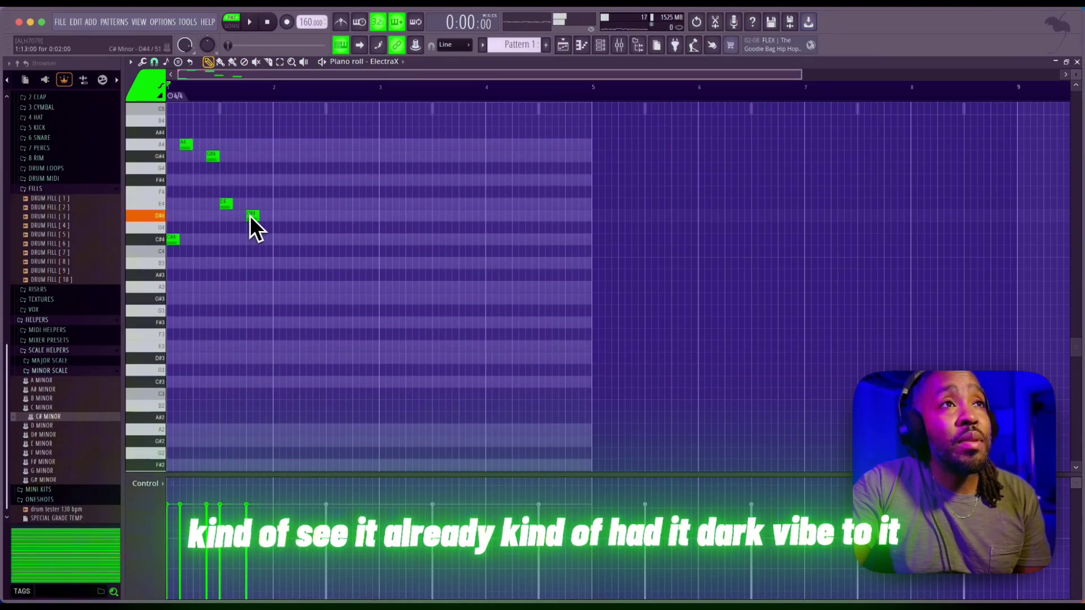
# - Duplicate the phrase, then duplicate bars 1–5 to fill eight bars
pyautogui.hotkey('ctrl', 'b')
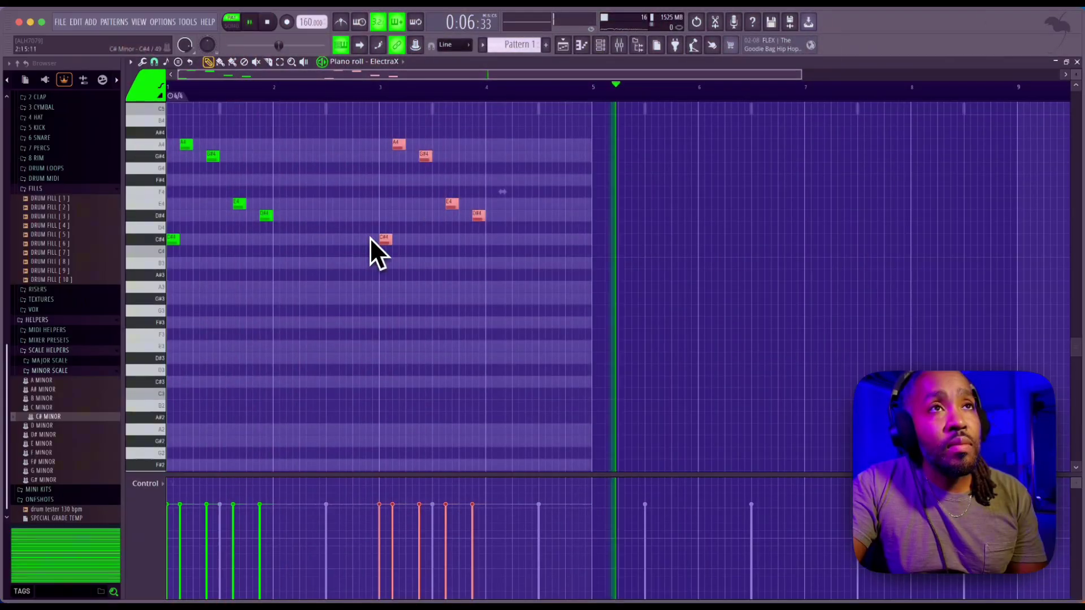
pyautogui.press('space')
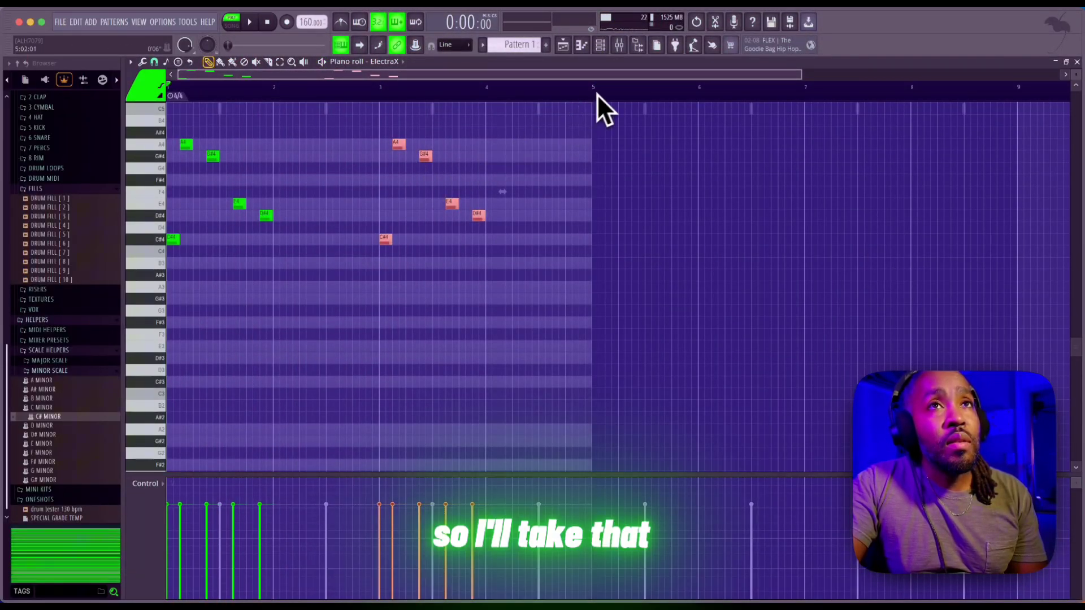
pyautogui.moveTo(584, 95); pyautogui.dragTo(168, 93)
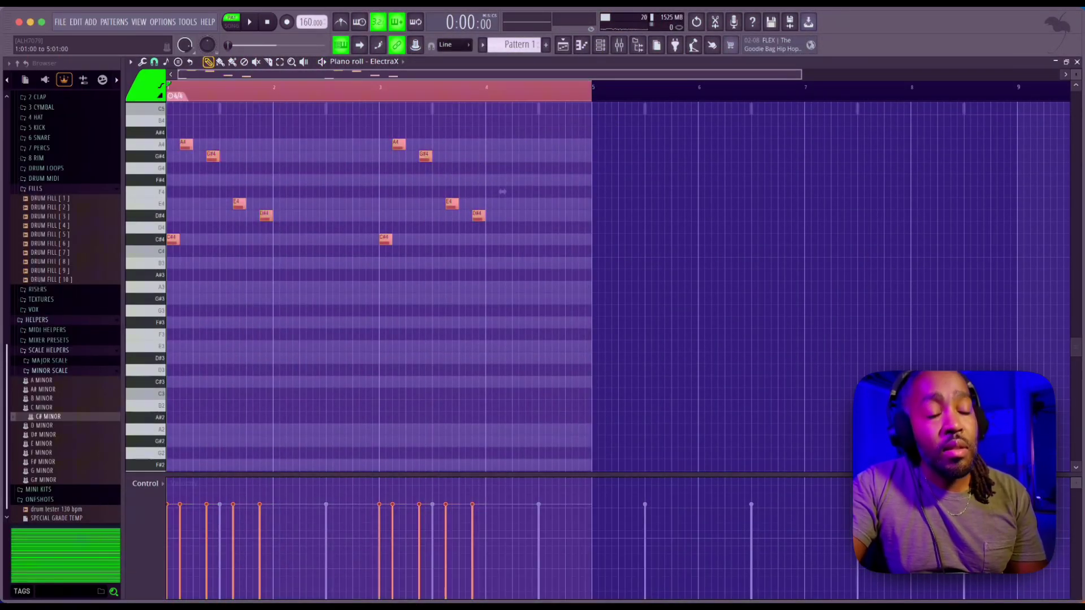
pyautogui.press('super+b')
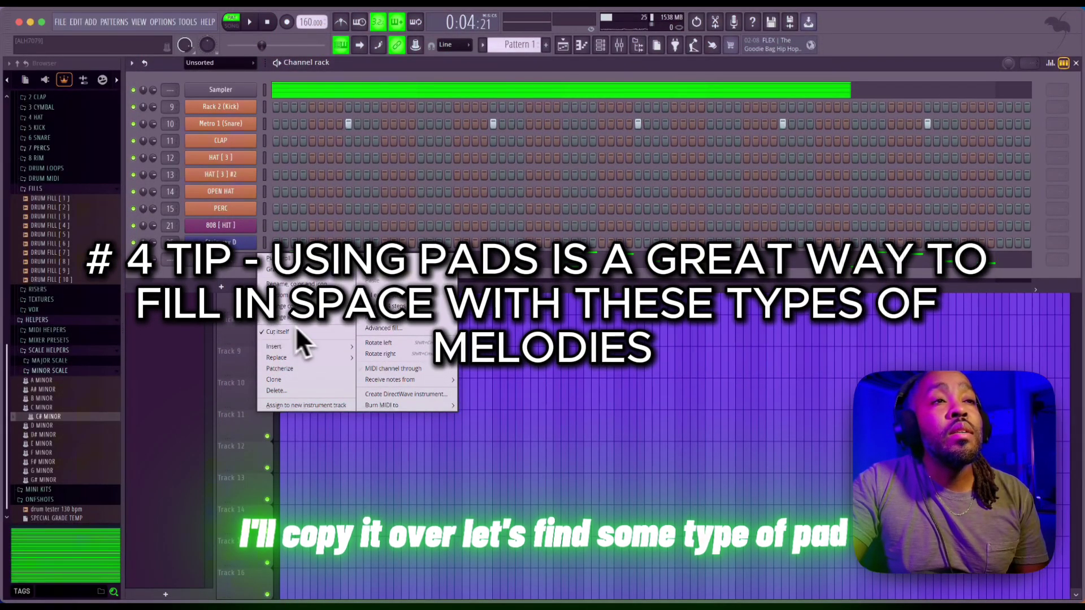
pyautogui.click(293, 378)
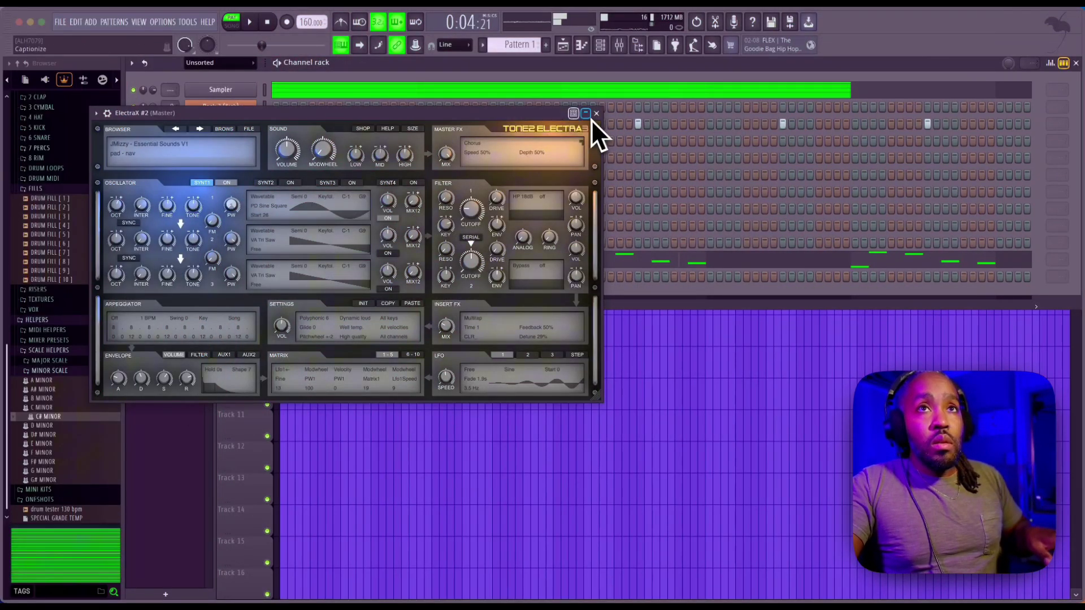
pyautogui.click(592, 117)
pyautogui.rightClick(234, 278)
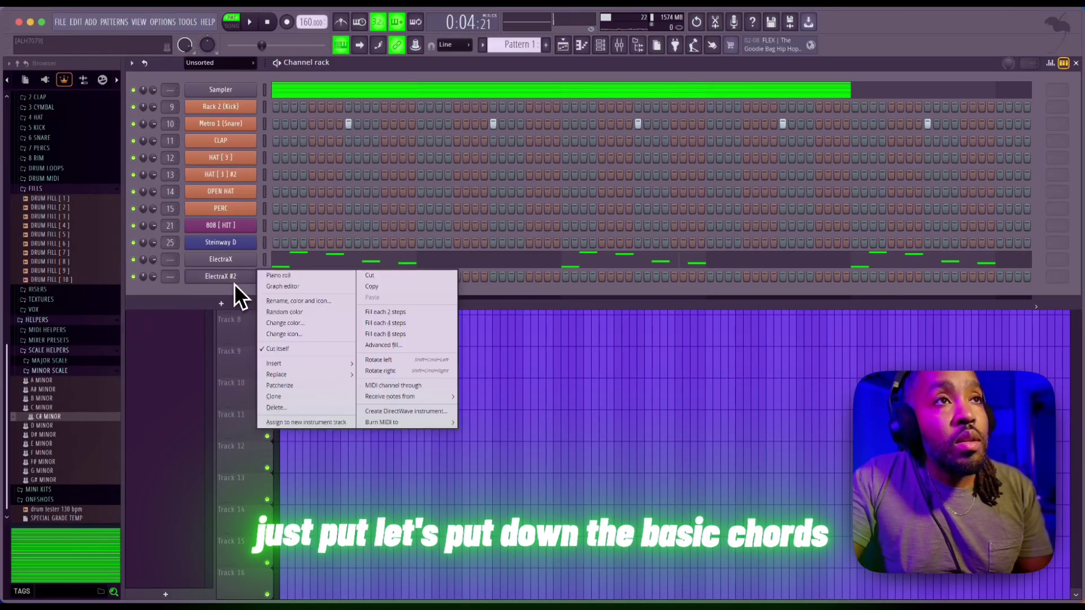
pyautogui.click(307, 275)
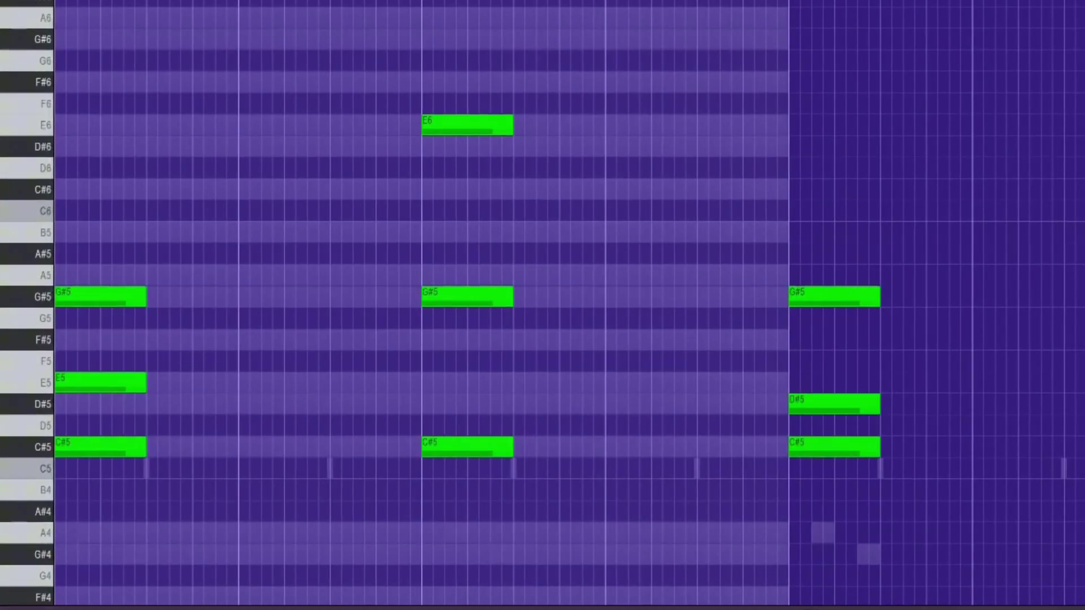
pyautogui.press('space')
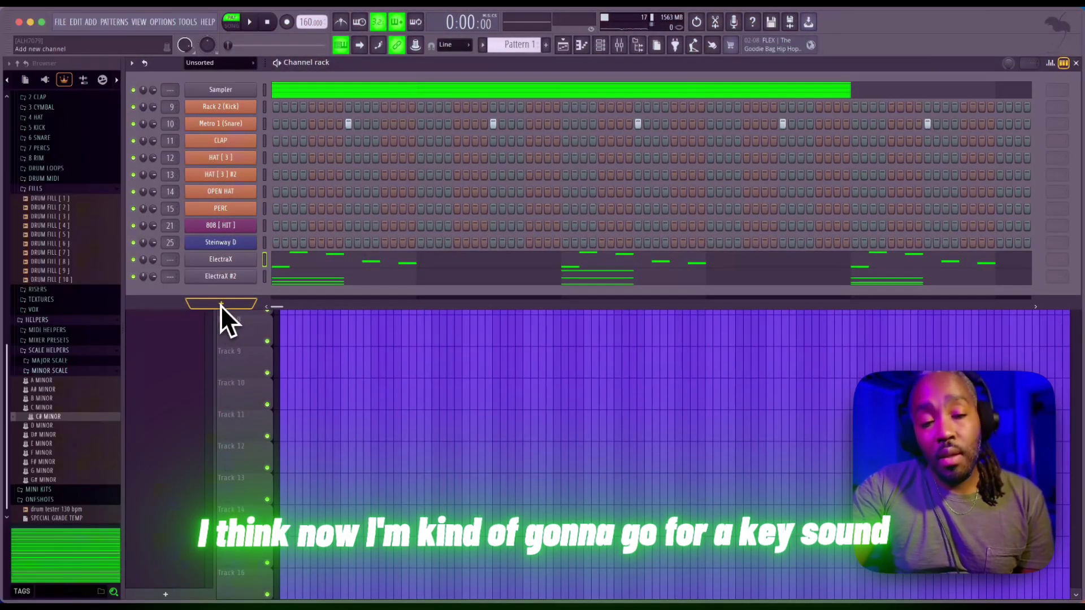
# - Clone the ElectraX #2 channel to create an ElectraX #3 layer
pyautogui.click(221, 304)
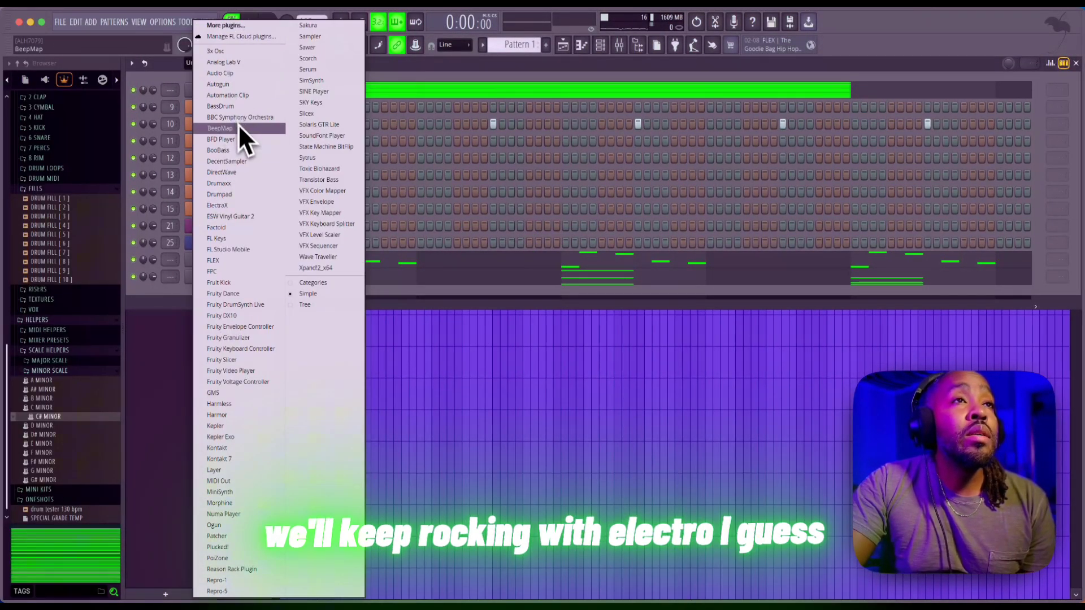
pyautogui.click(516, 299)
pyautogui.rightClick(251, 276)
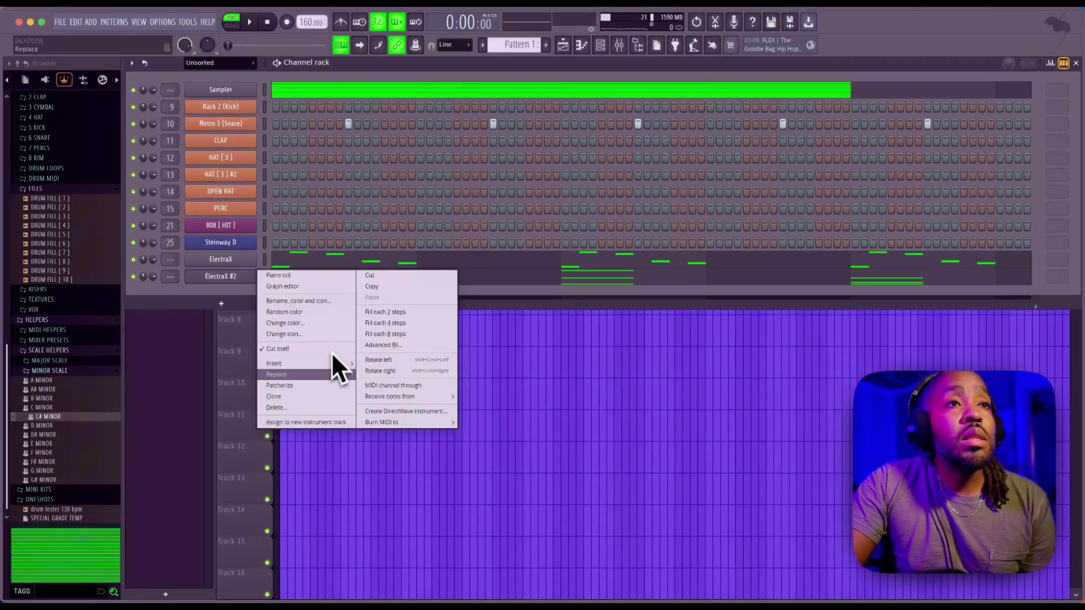
pyautogui.click(308, 397)
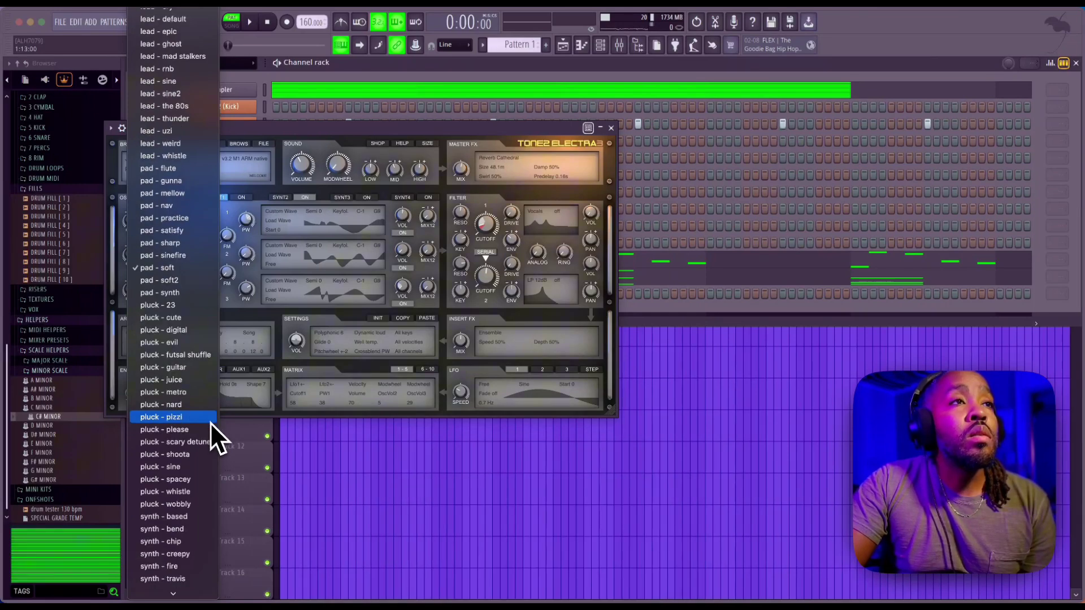
# - Shorten the E5 and D#5 notes in ElectraX #3 by one step each
pyautogui.scroll(15, 209, 423)
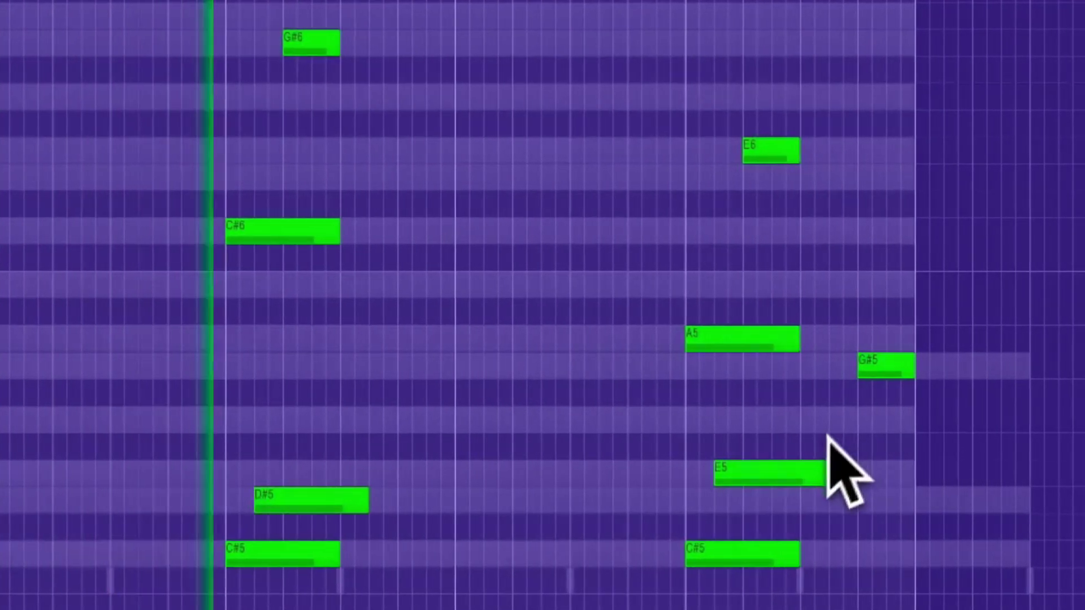
pyautogui.moveTo(813, 466); pyautogui.dragTo(758, 484)
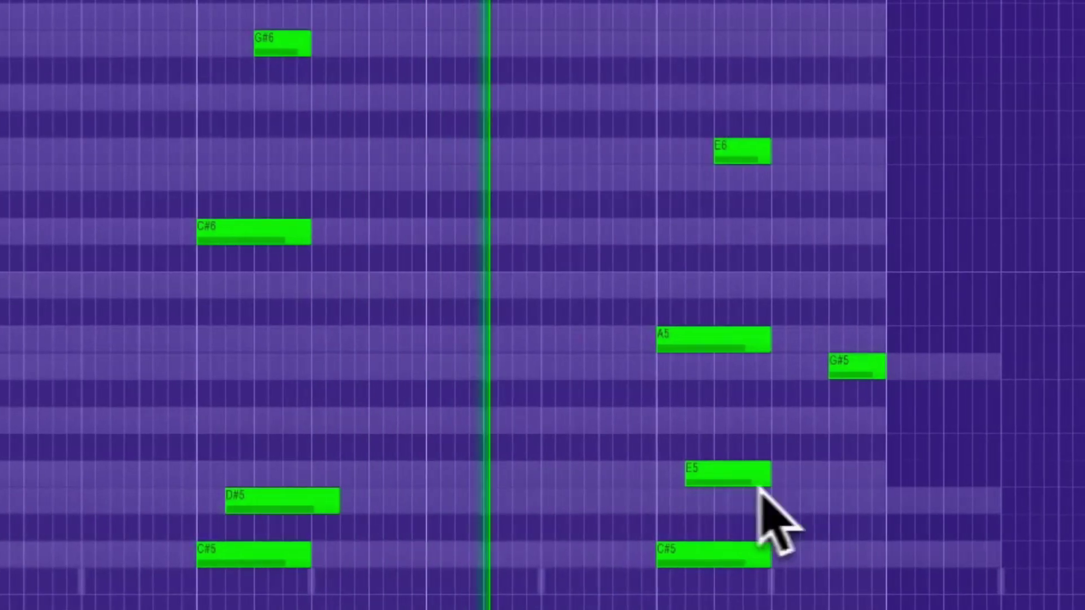
pyautogui.moveTo(326, 505); pyautogui.dragTo(290, 516)
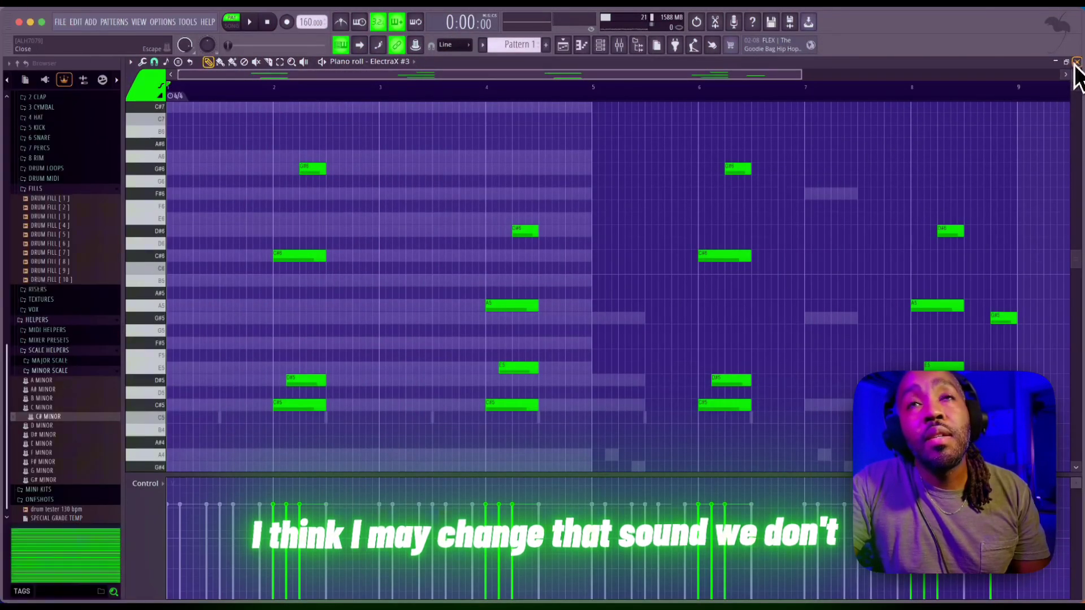
# - Load a different ElectraX preset bank and patch for ElectraX #4
pyautogui.click(1072, 73)
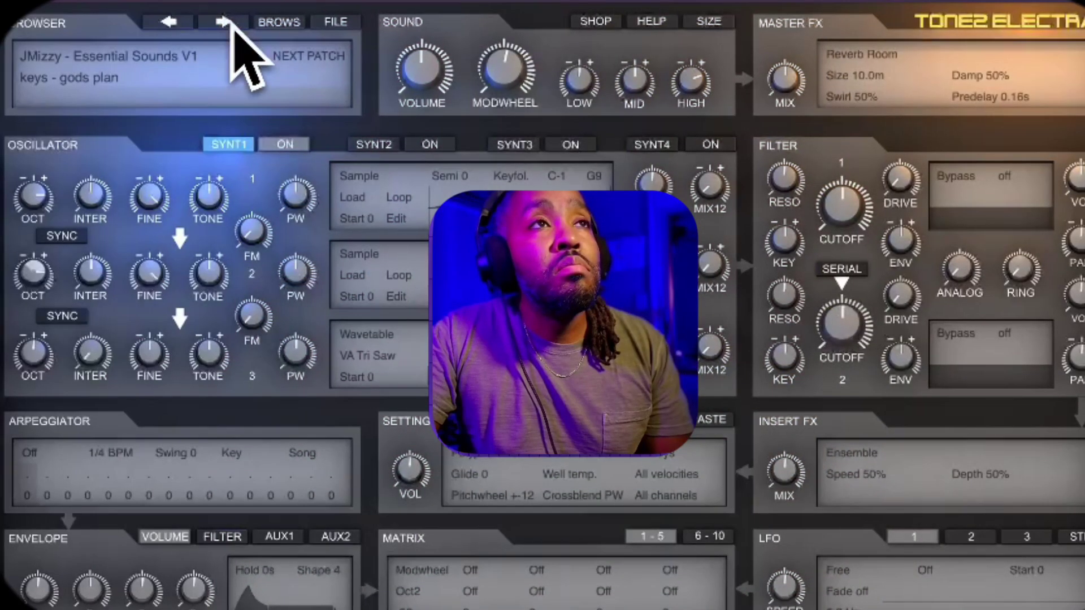
pyautogui.click(229, 23)
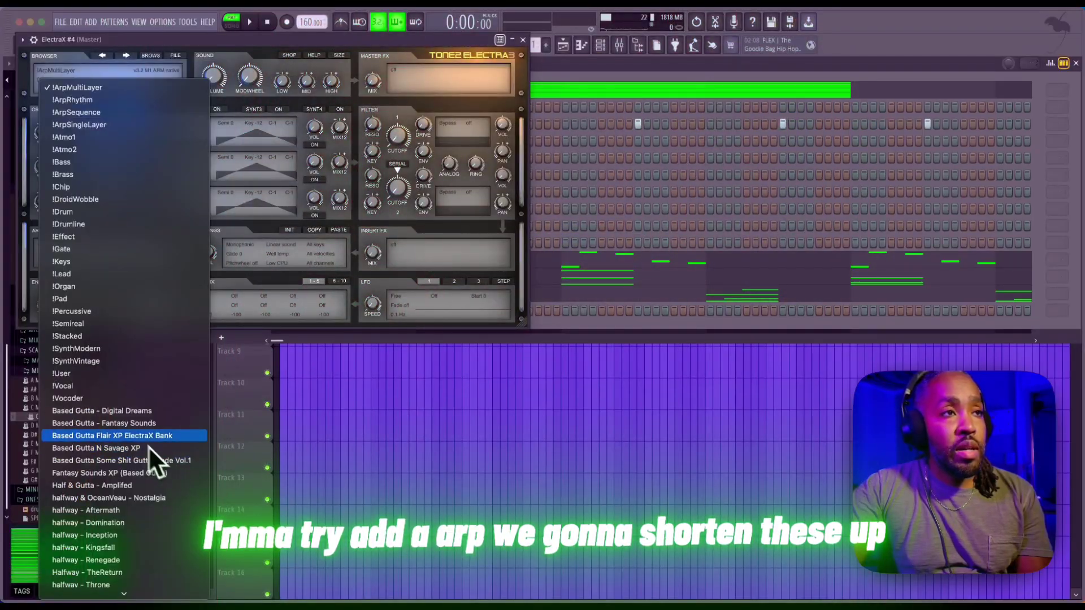
pyautogui.click(129, 447)
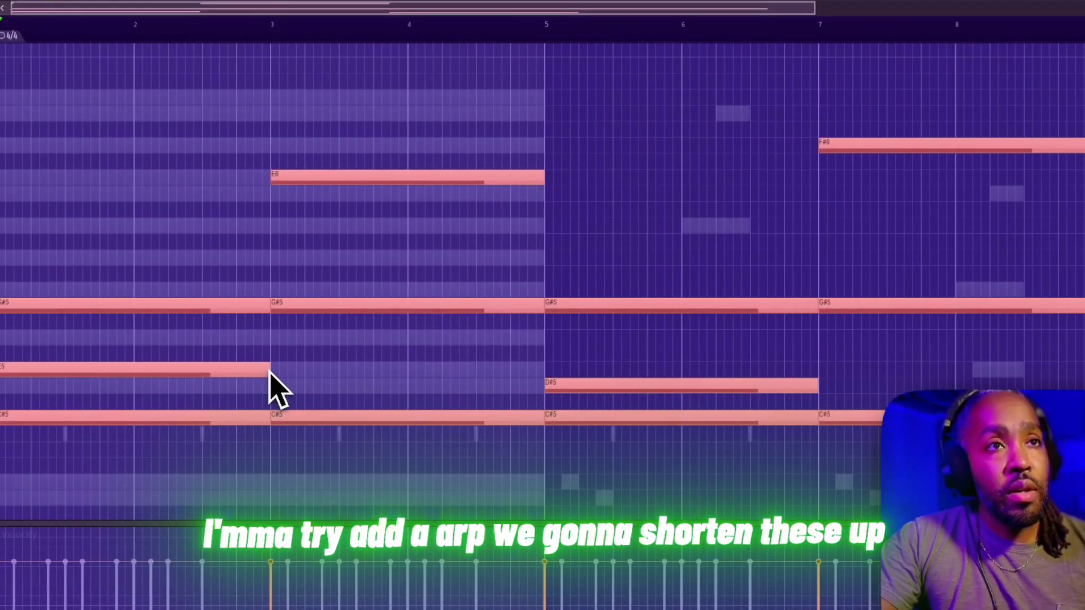
# - Shorten all ElectraX #4 notes together and transpose them up one octave
pyautogui.moveTo(267, 371); pyautogui.dragTo(236, 380)
pyautogui.press('space')
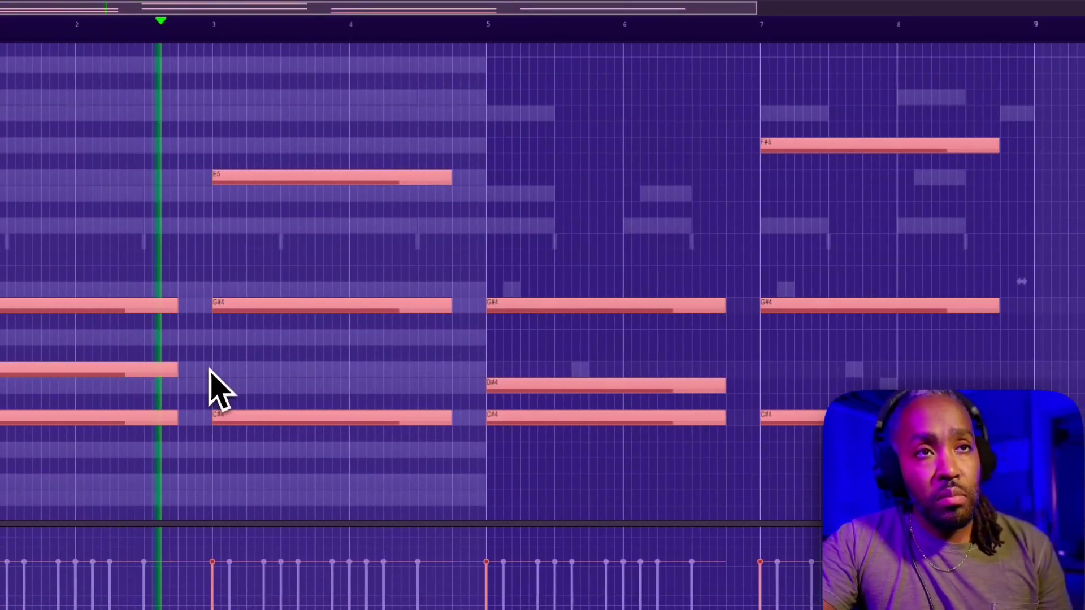
pyautogui.press('super+shift+Up')
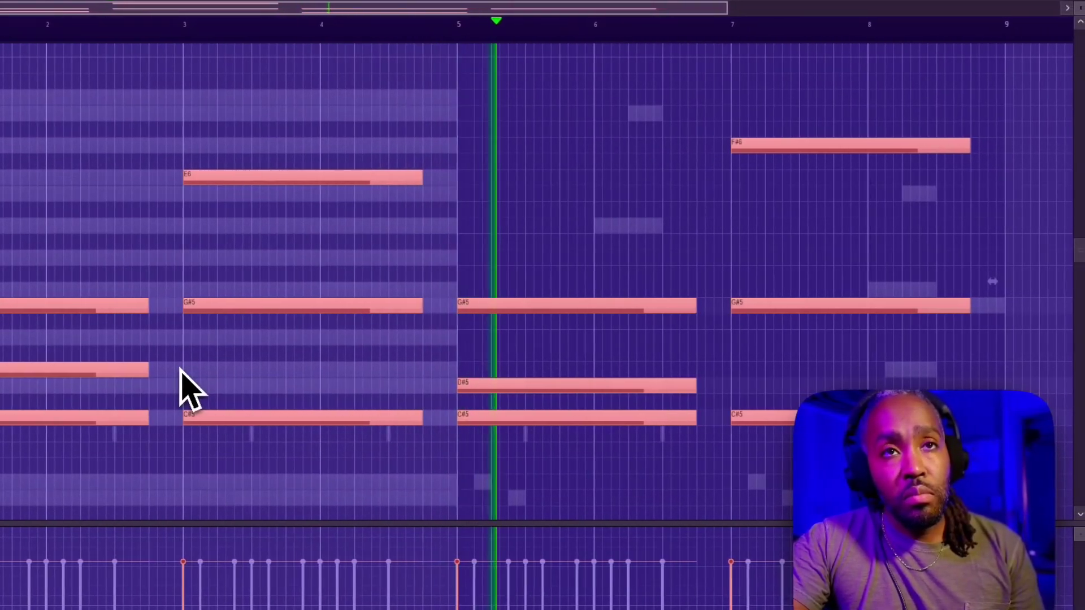
pyautogui.press('space')
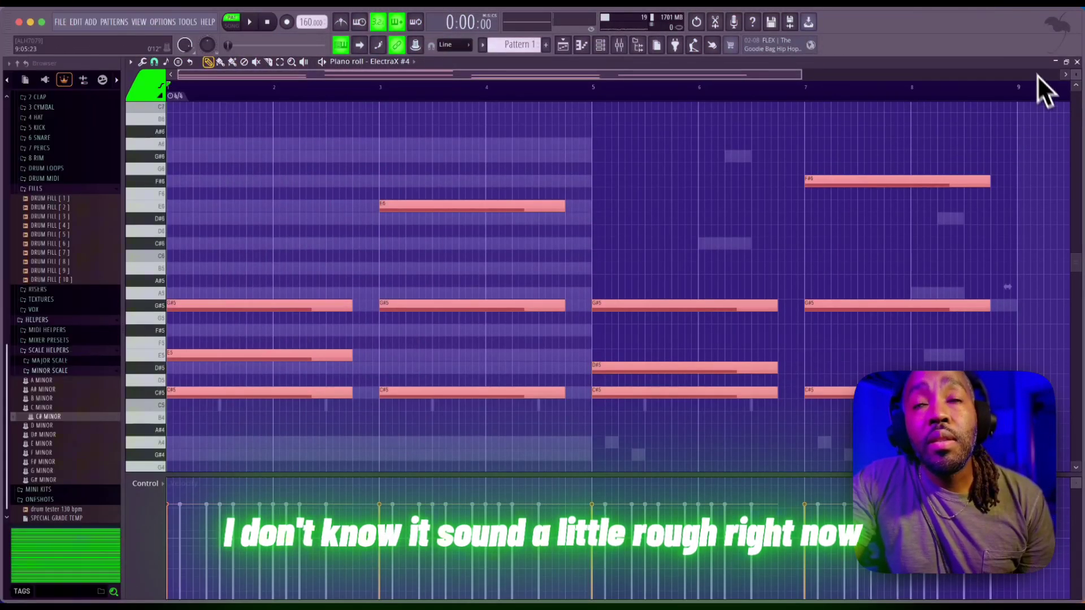
# - Close the ElectraX #4 piano roll
pyautogui.click(1076, 62)
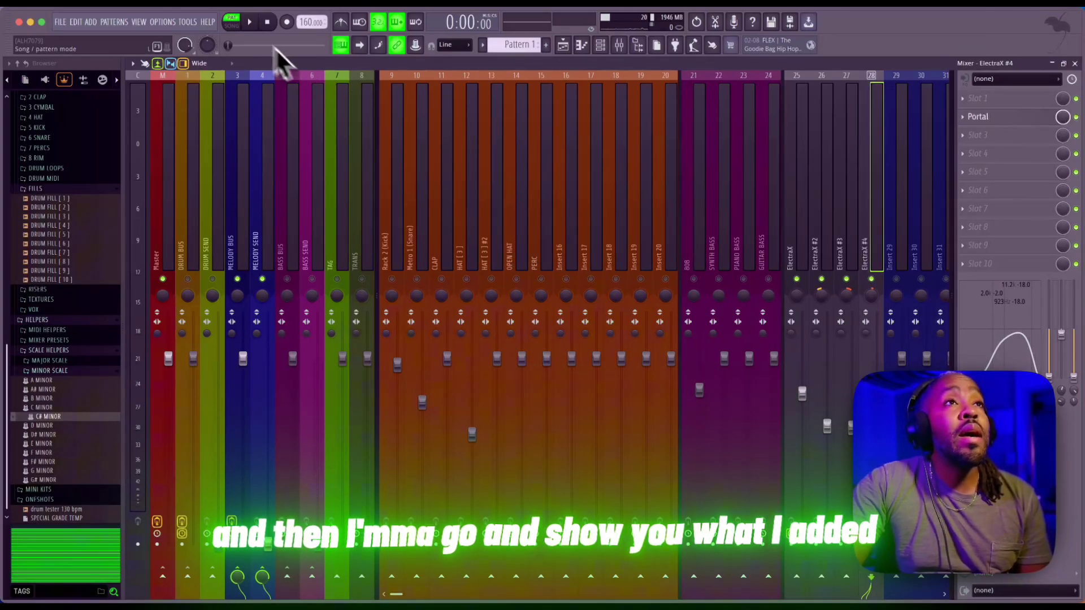
pyautogui.click(251, 20)
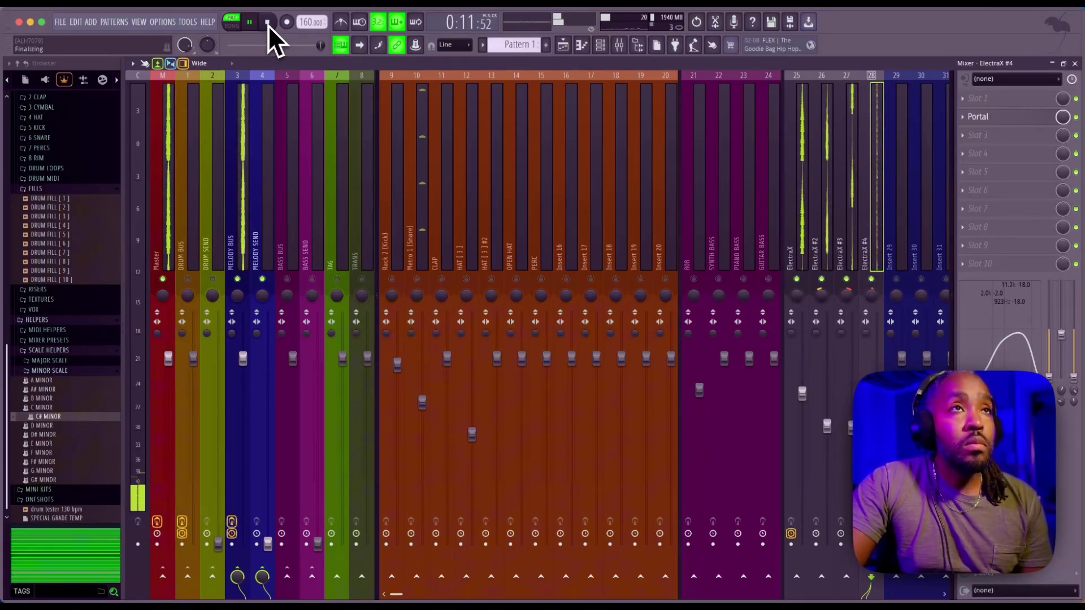
pyautogui.click(268, 25)
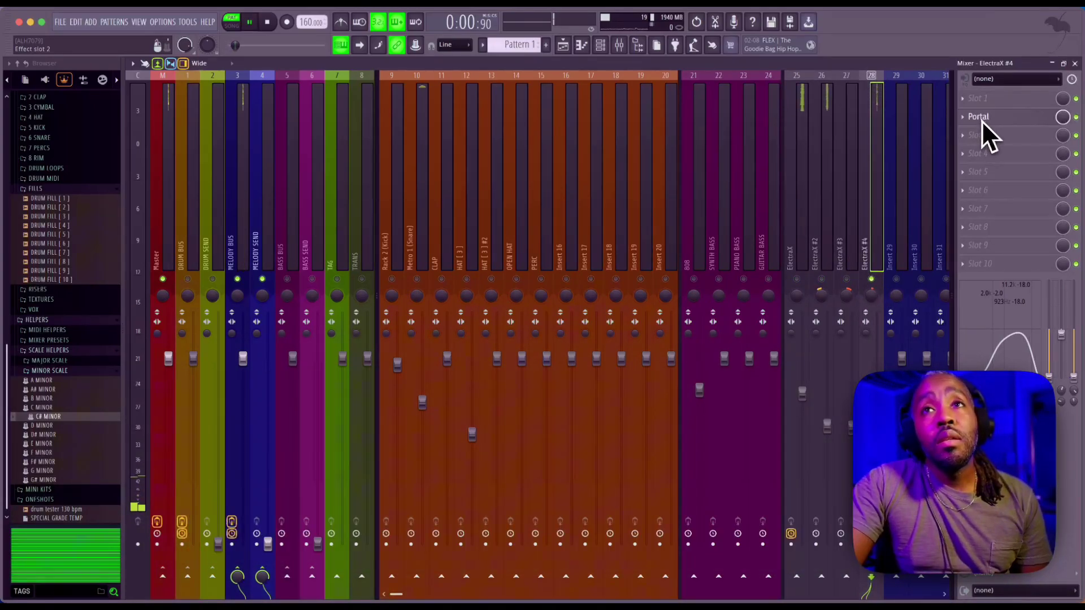
pyautogui.click(982, 119)
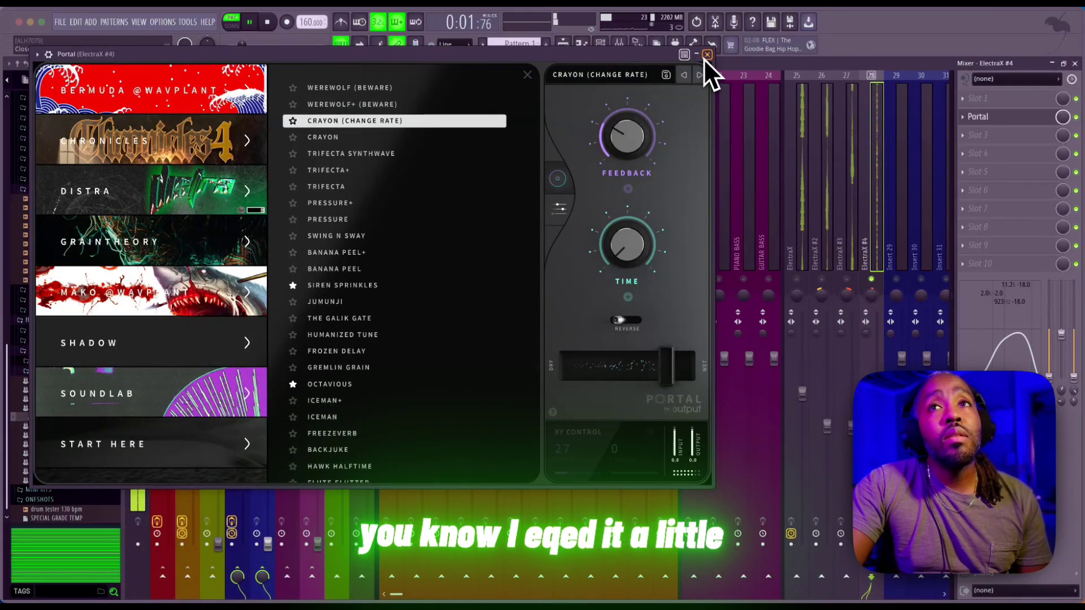
pyautogui.click(707, 54)
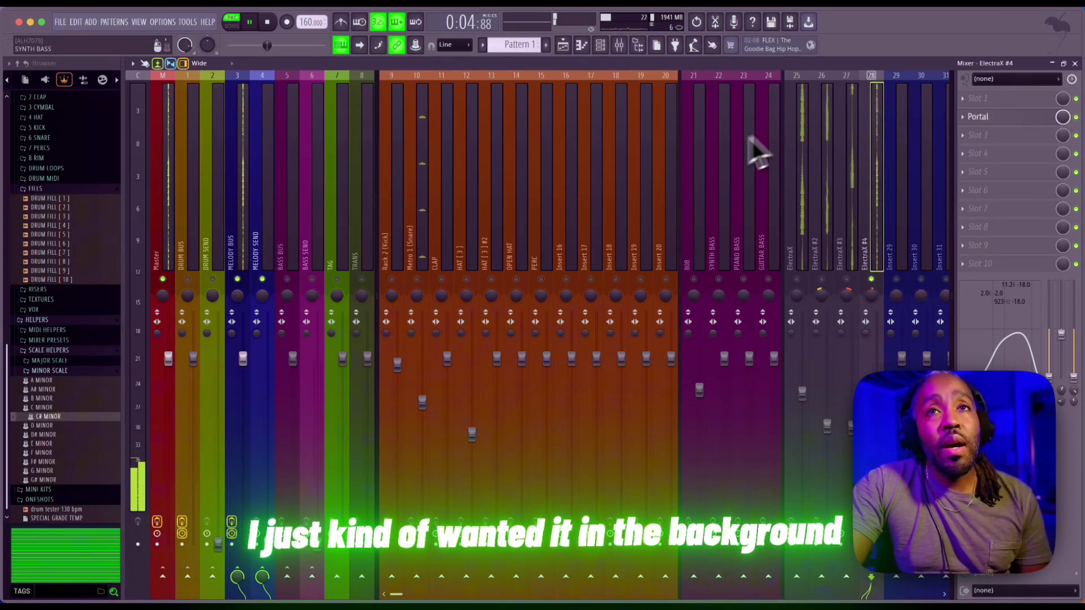
# - Audition the ElectraX #2 and #3 mixer tracks, toggling mute on ElectraX #3
pyautogui.click(267, 22)
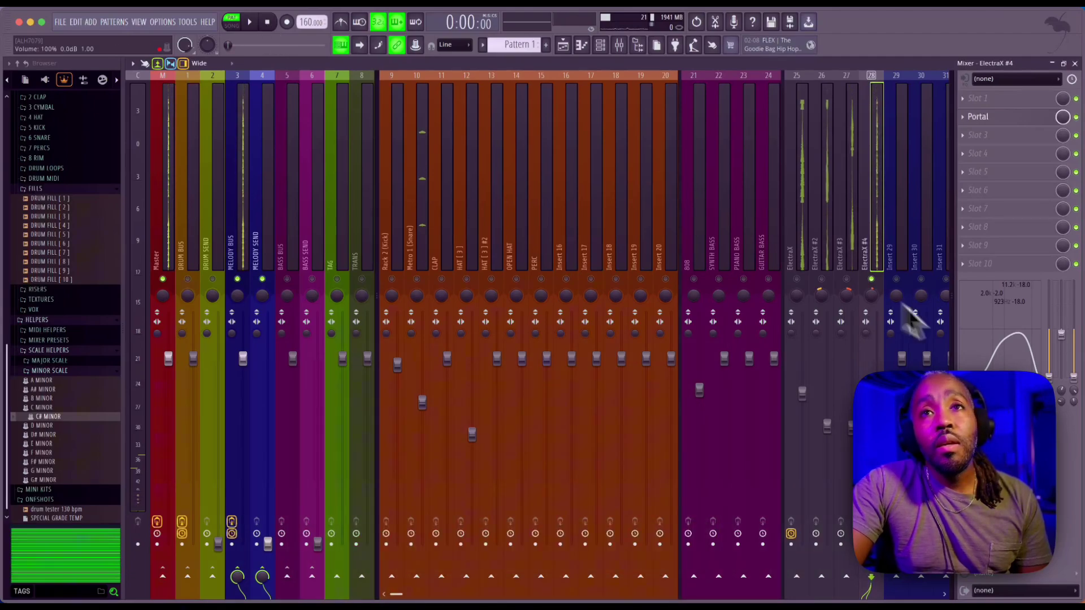
pyautogui.click(846, 279)
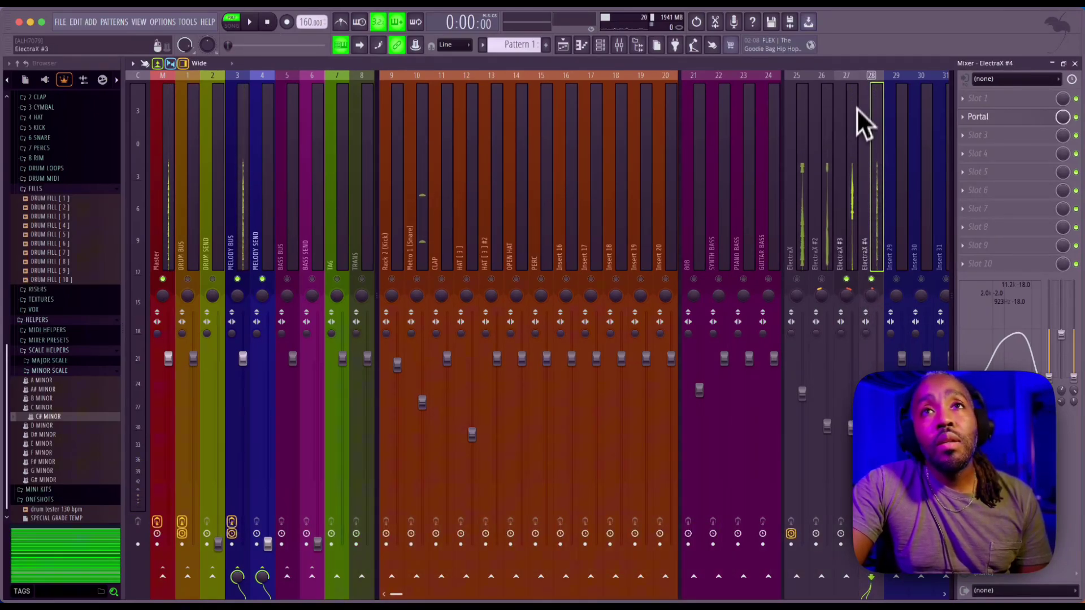
pyautogui.click(853, 79)
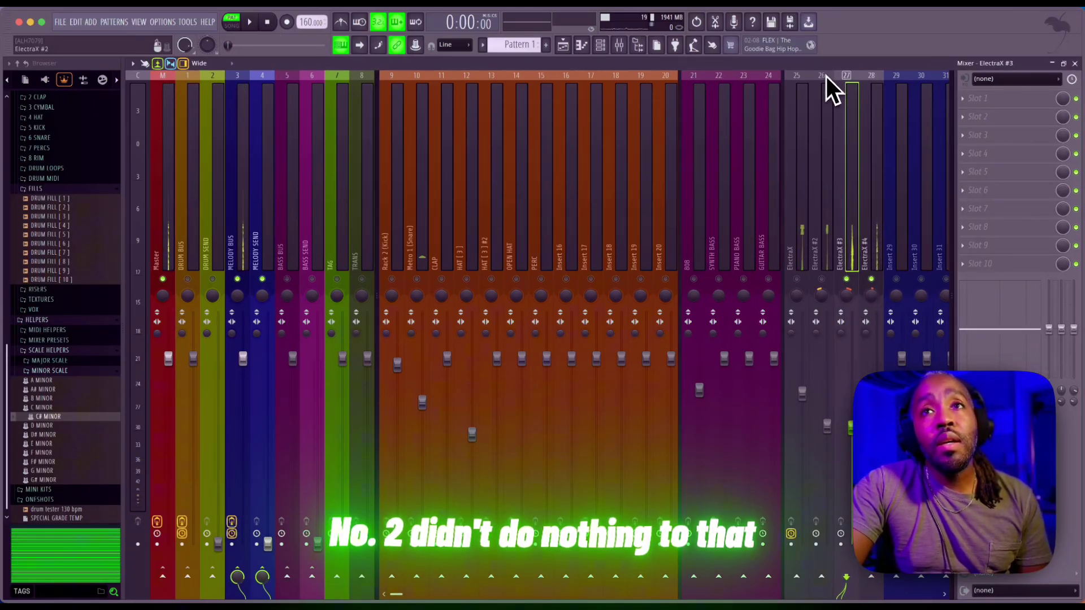
pyautogui.click(825, 78)
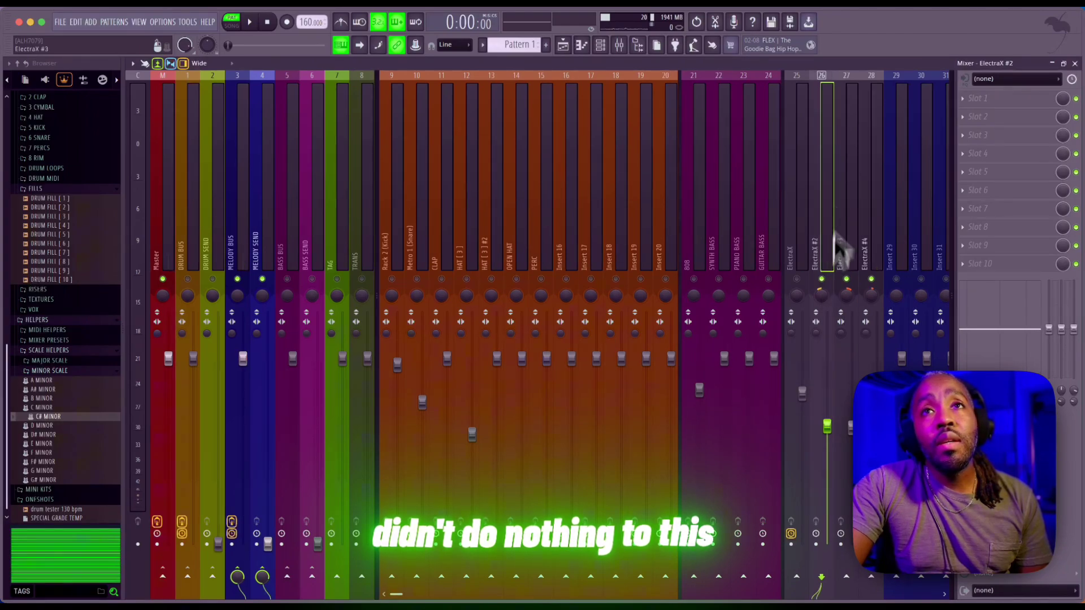
pyautogui.click(852, 83)
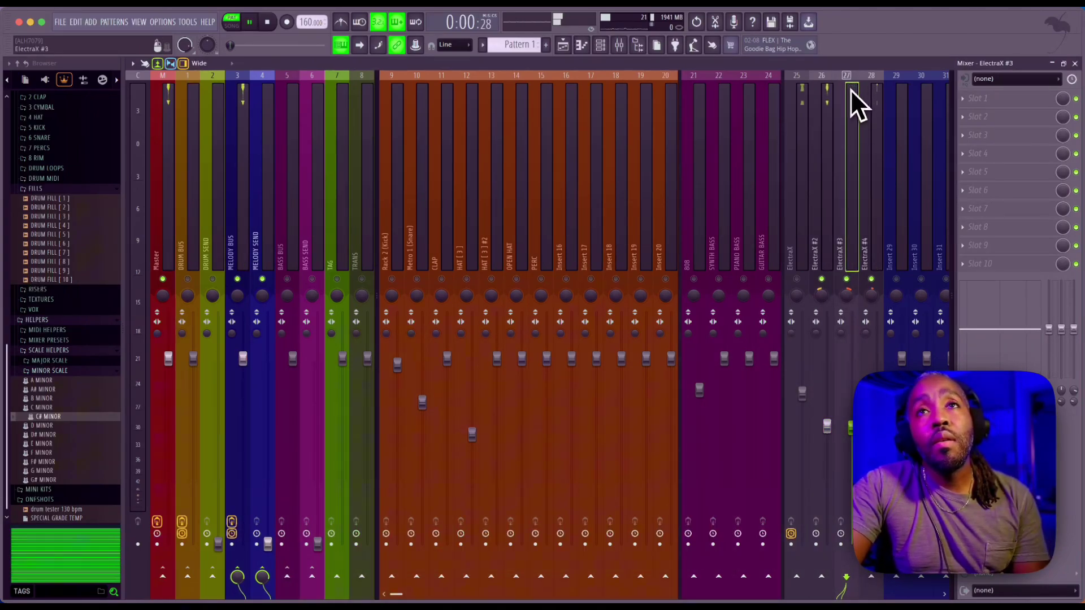
pyautogui.press('space')
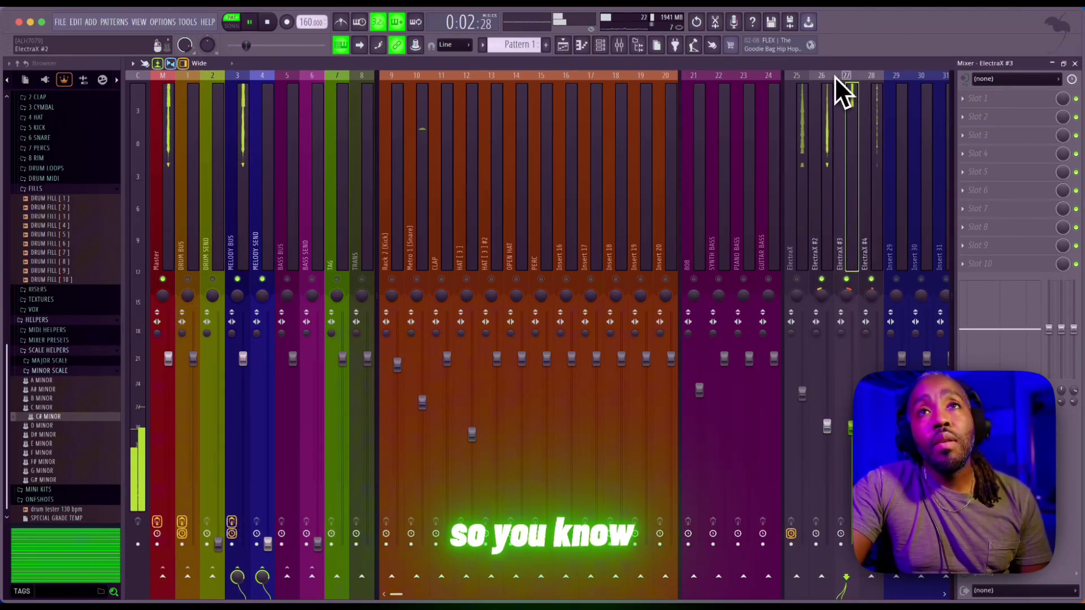
pyautogui.click(833, 77)
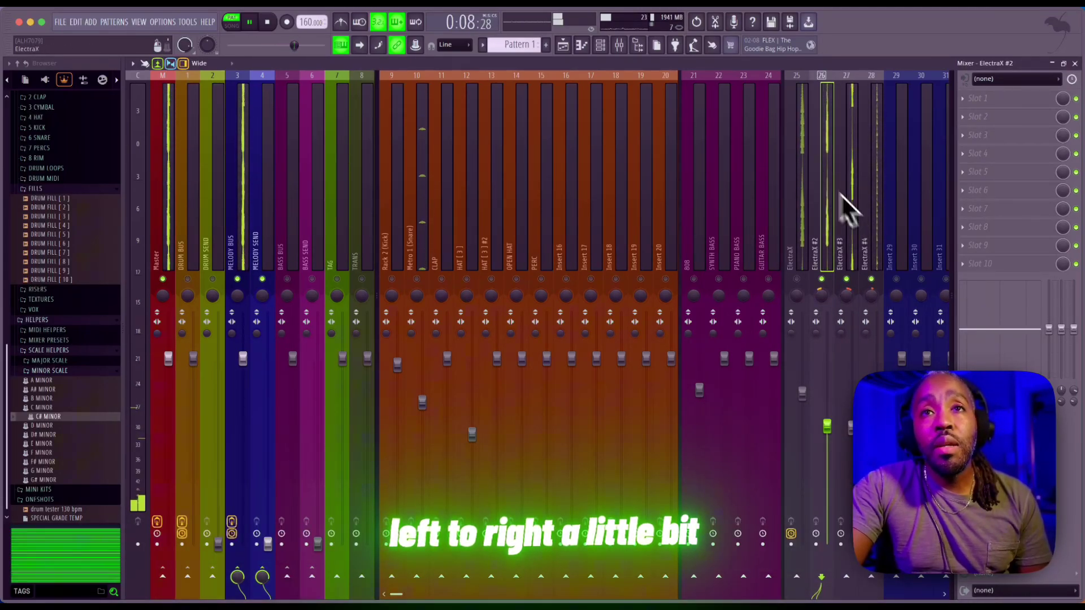
# - Unmute and solo the ElectraX track, raising its low-shelf EQ band to 168 Hz
pyautogui.click(802, 76)
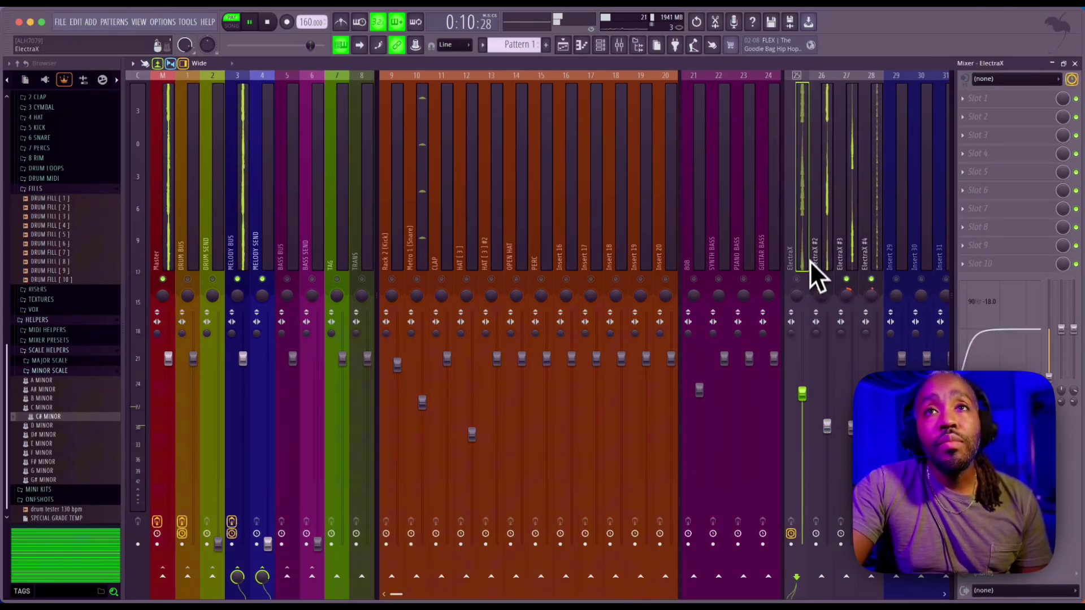
pyautogui.click(797, 278)
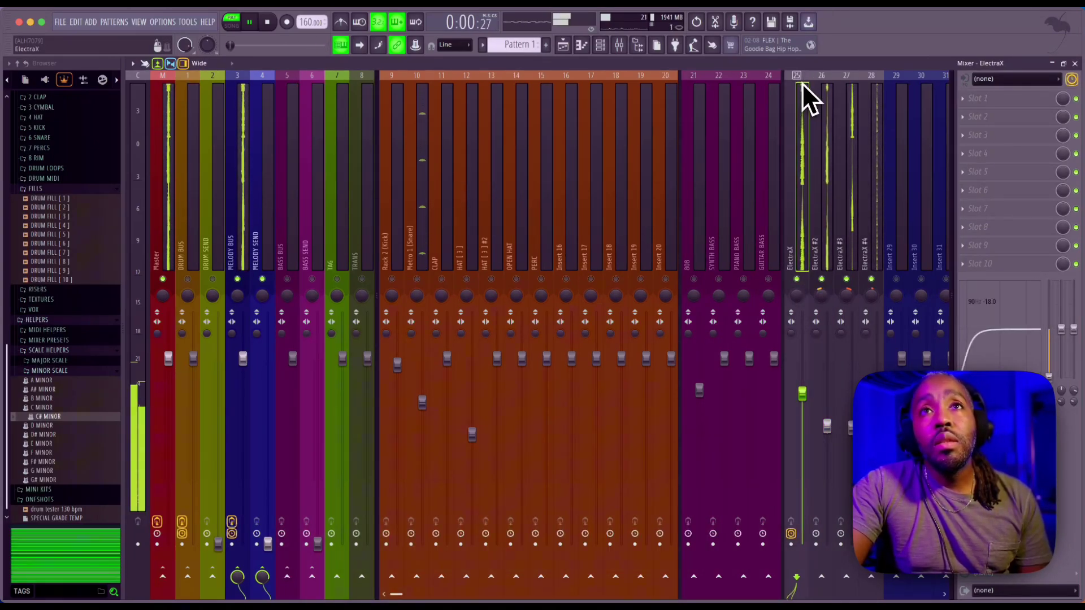
pyautogui.scroll(4, 1059, 427)
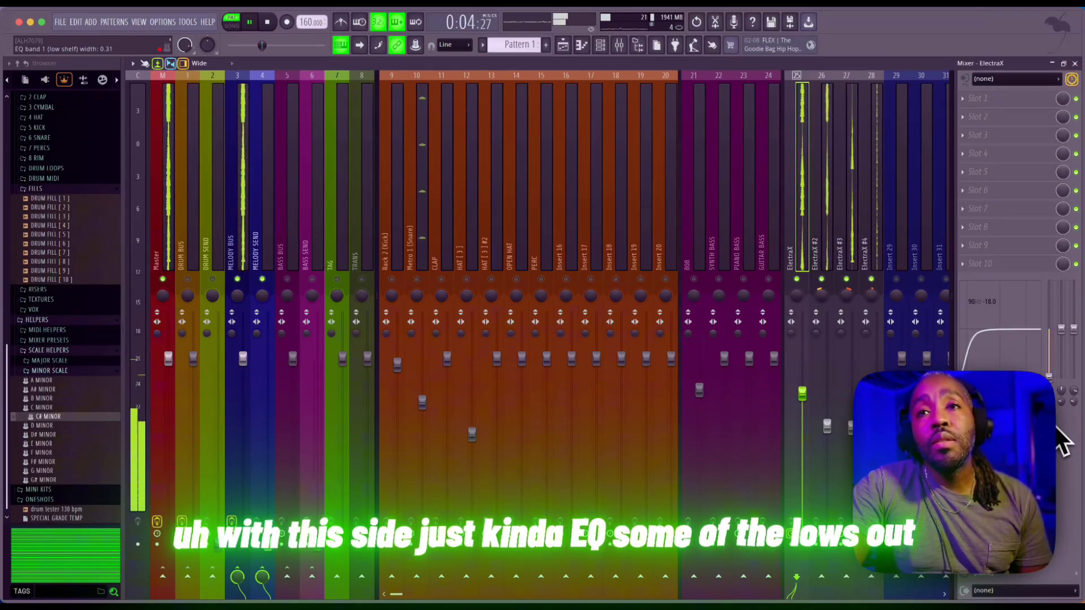
pyautogui.rightClick(796, 279)
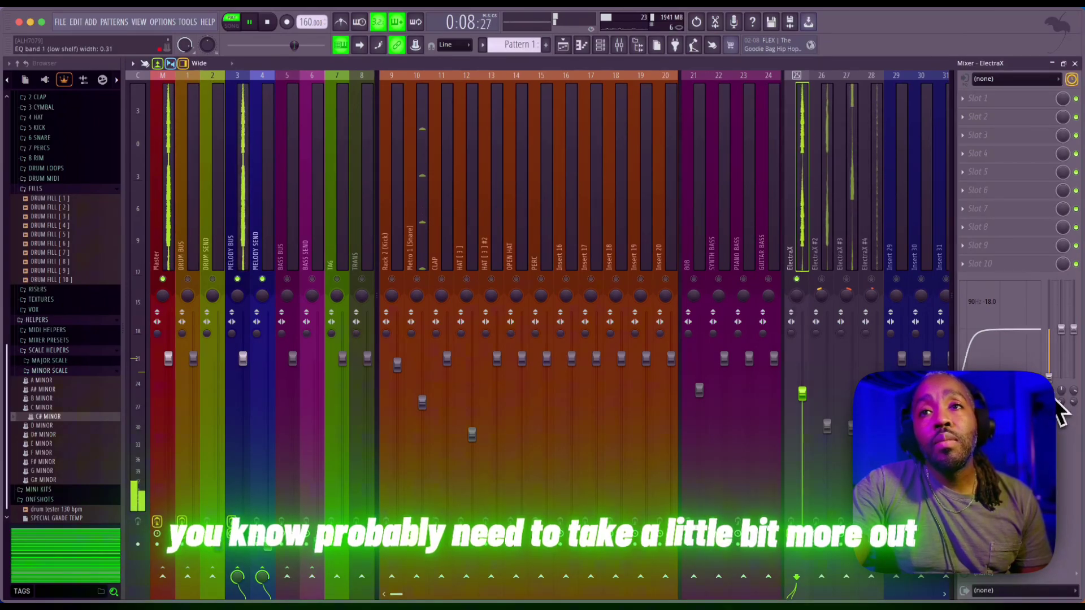
pyautogui.scroll(5, 1058, 401)
pyautogui.scroll(1, 1057, 401)
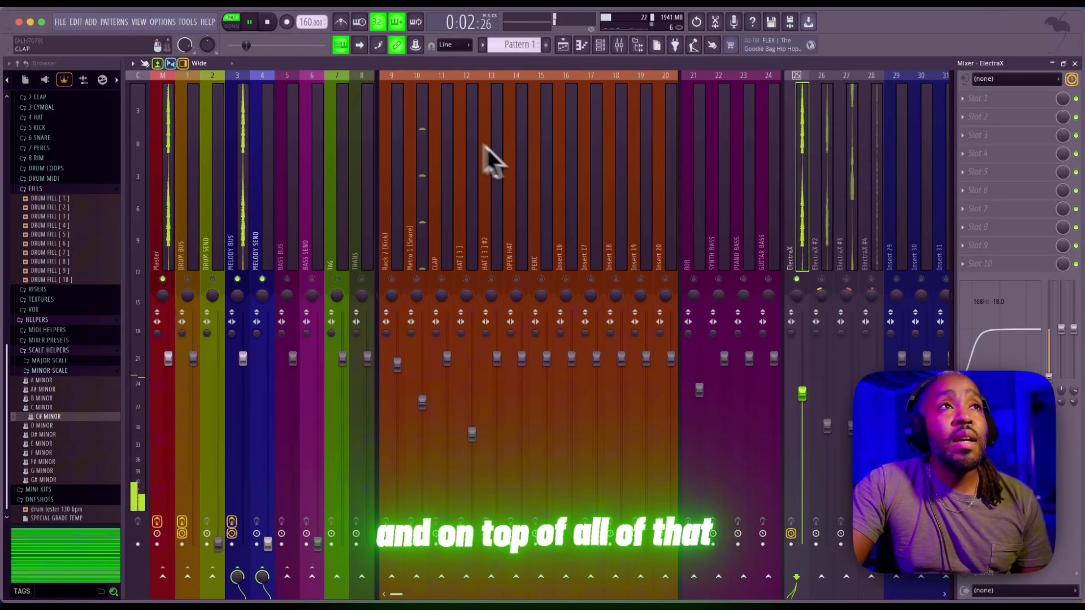
# - On the MELODY BUS track, inspect the RC-20 Retro Color and ShaperBox 3 effects
pyautogui.click(242, 75)
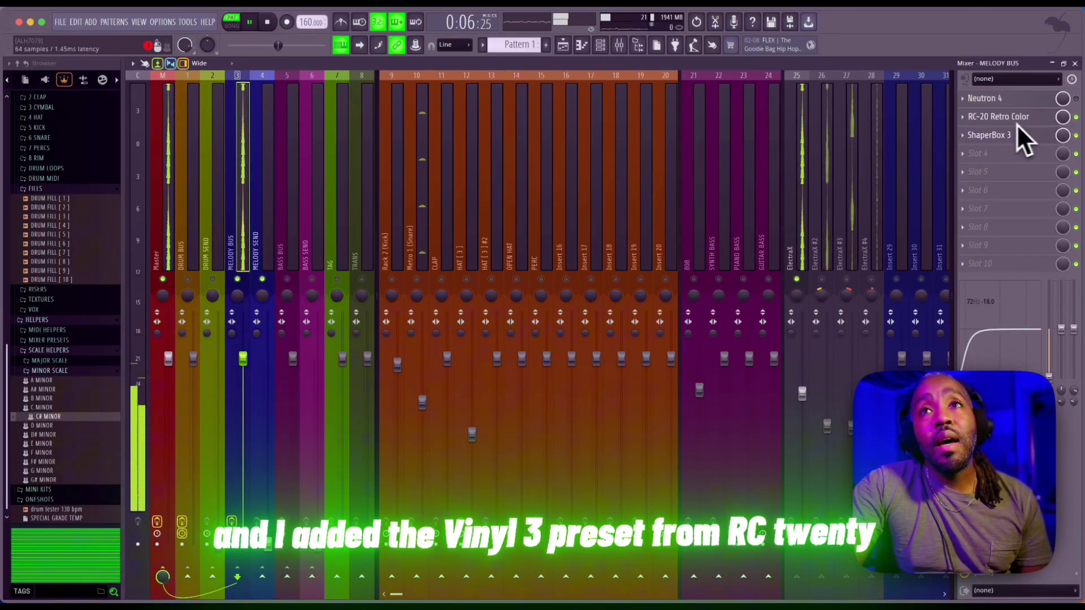
pyautogui.click(1009, 121)
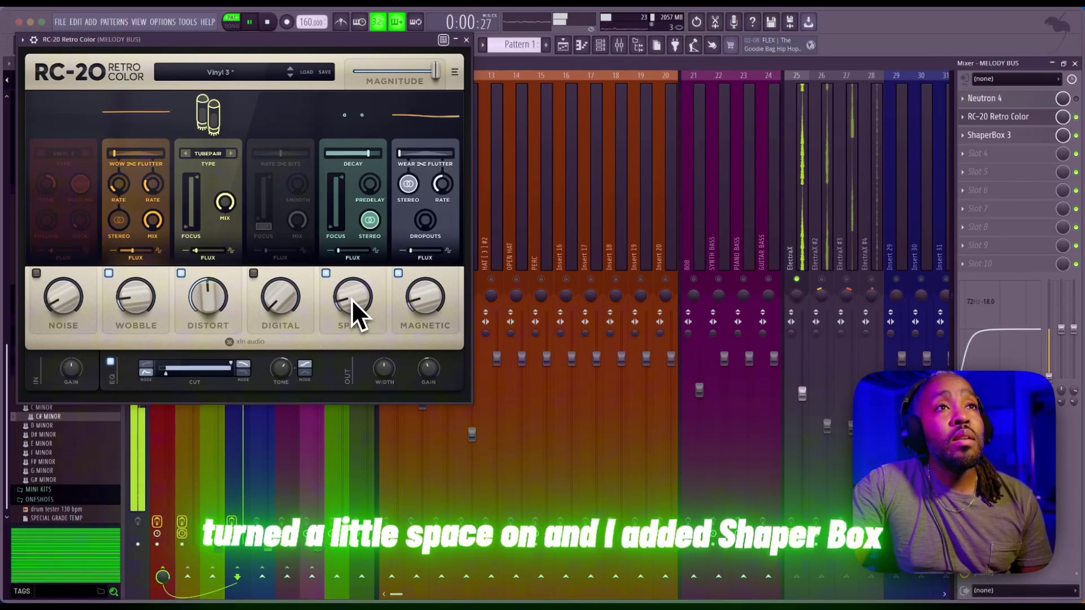
pyautogui.click(466, 42)
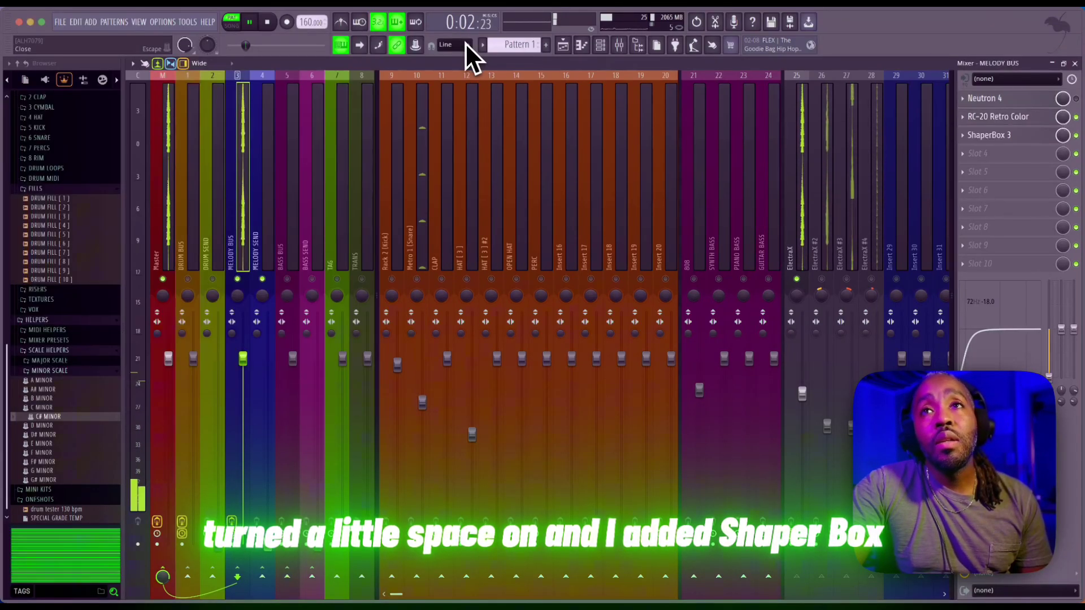
pyautogui.click(987, 135)
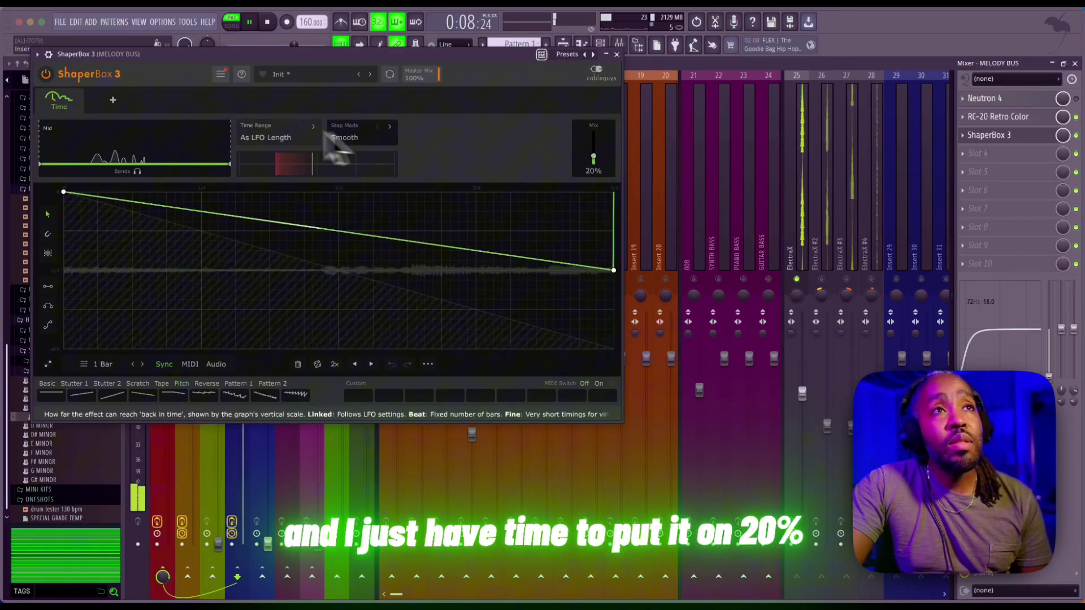
pyautogui.click(617, 55)
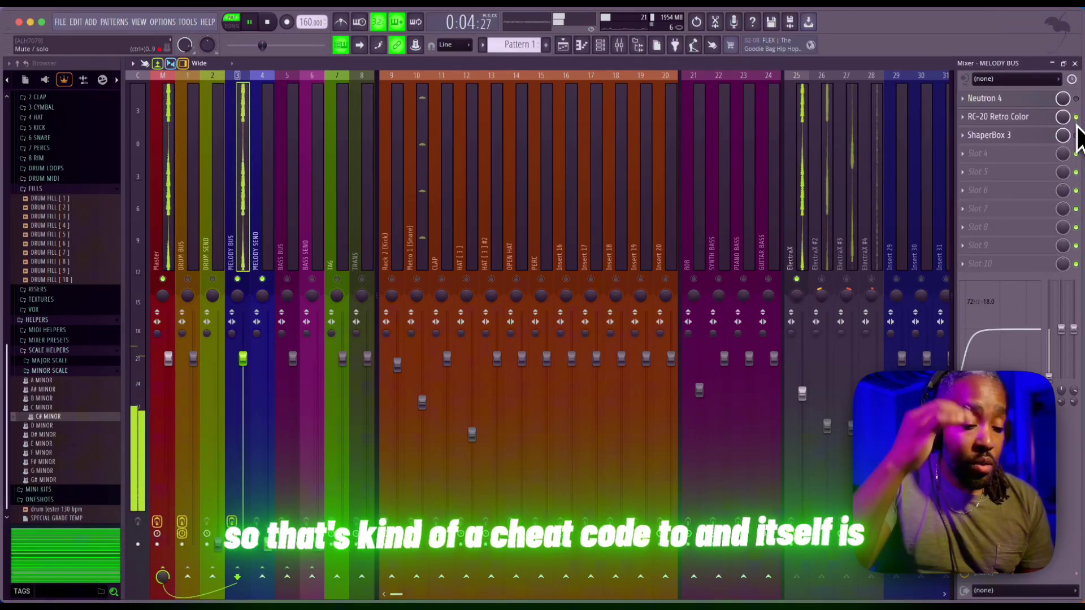
pyautogui.press('space')
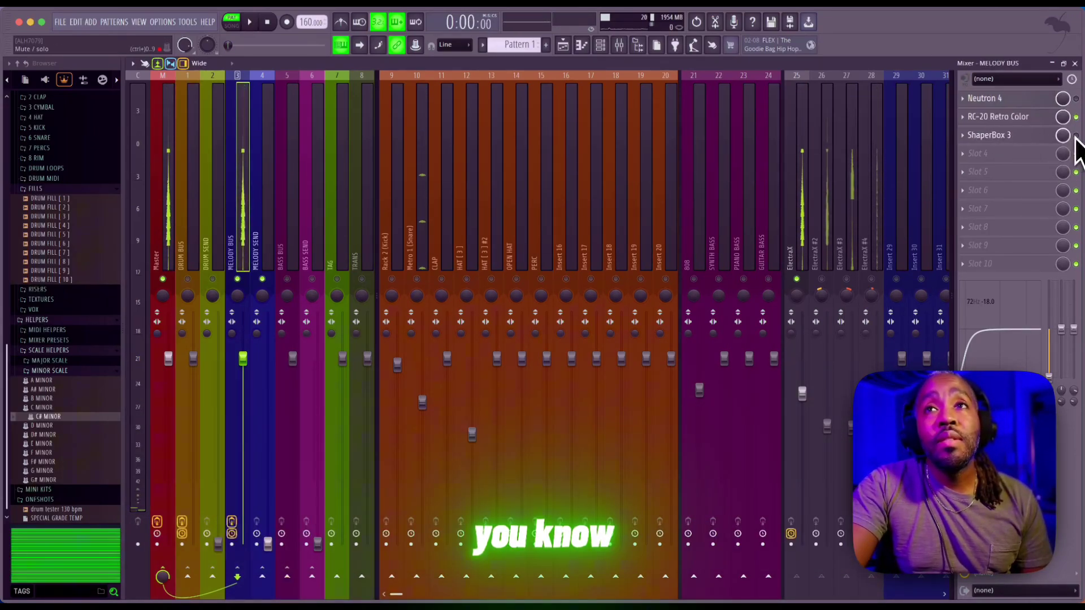
# - Lower ShaperBox 3's Time effect mix to 19%, preview, and close the plugin
pyautogui.click(1022, 136)
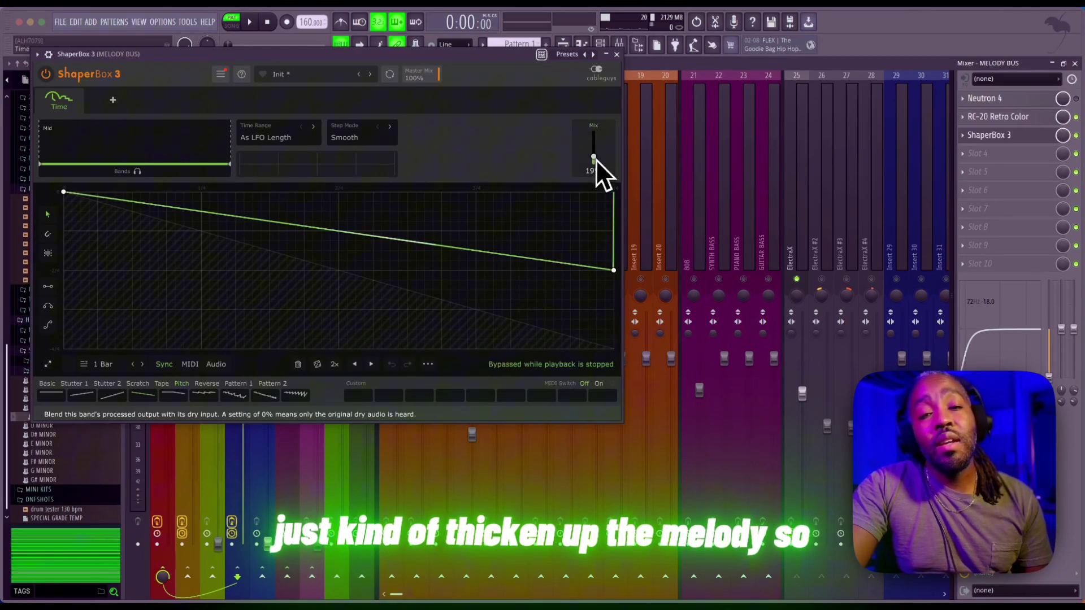
pyautogui.moveTo(596, 160); pyautogui.dragTo(597, 163)
pyautogui.press('space')
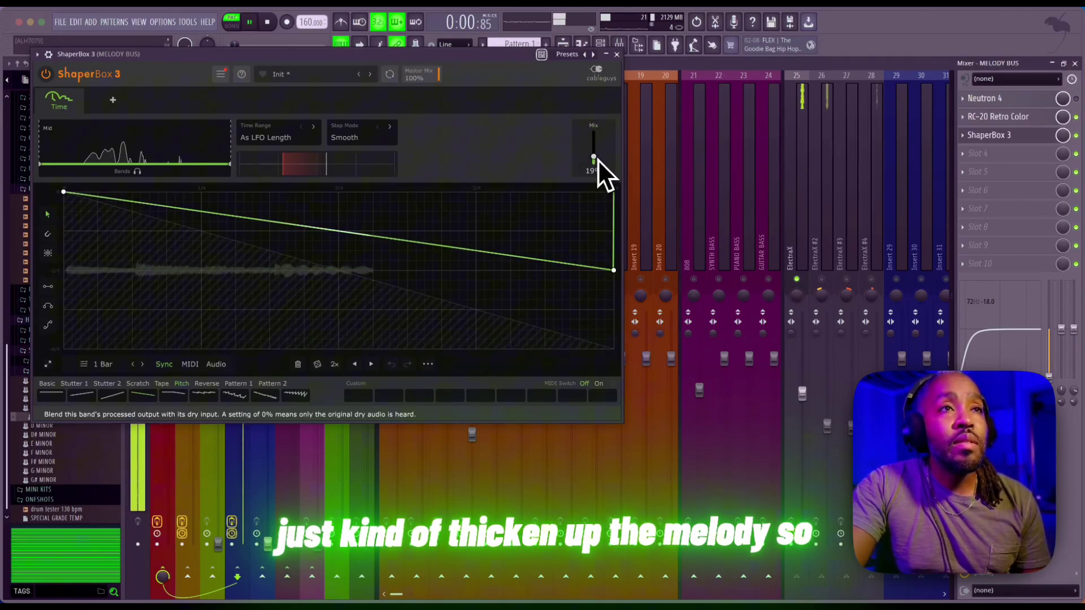
pyautogui.click(617, 54)
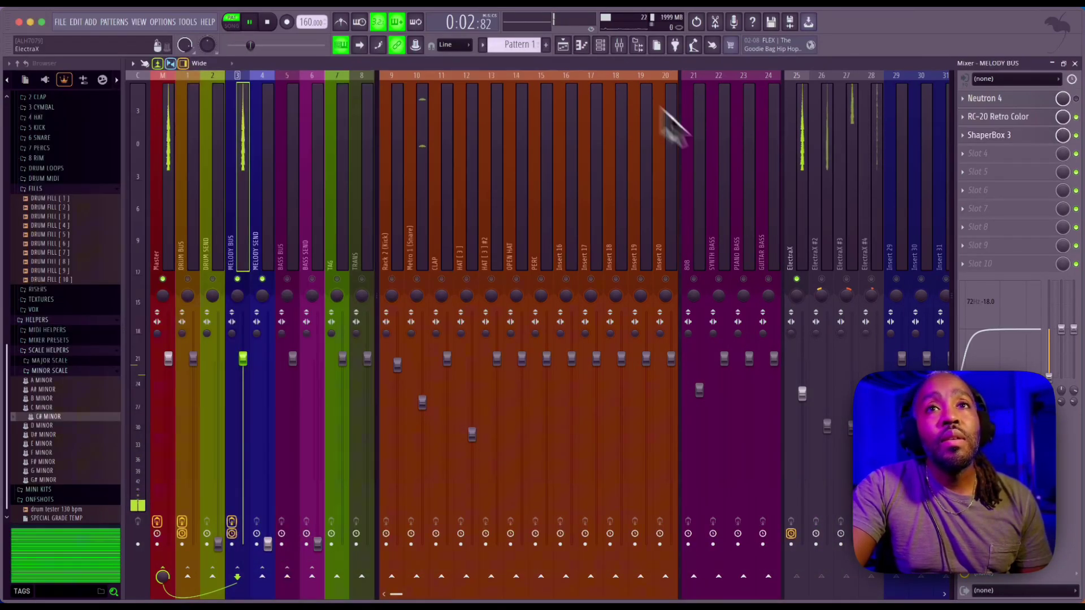
# - Place a C#5 808 note aligned to the start of bar 1
pyautogui.press('space')
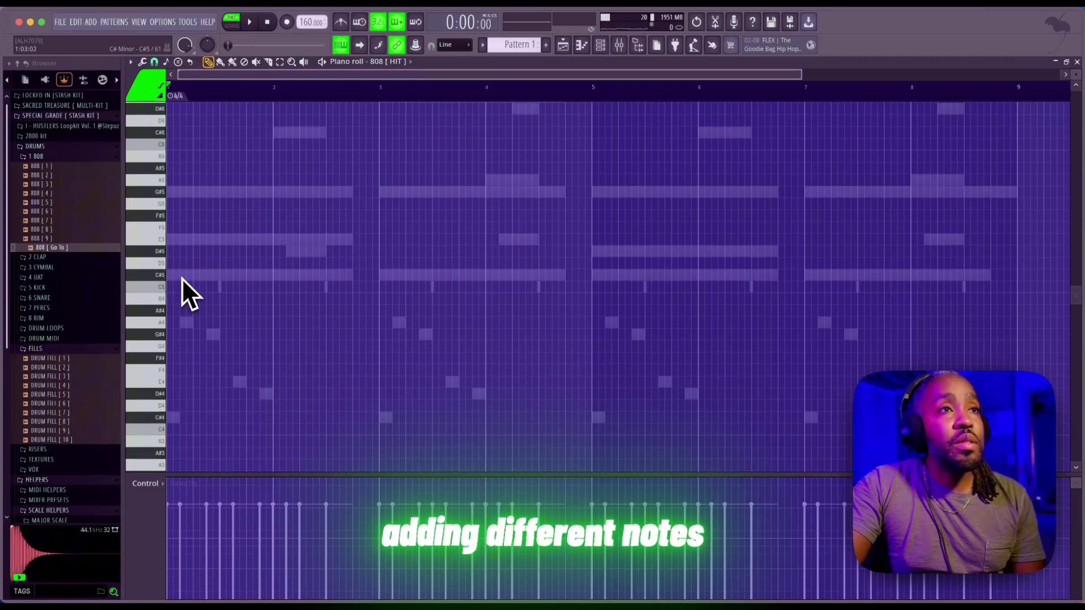
pyautogui.click(175, 275)
pyautogui.moveTo(192, 277); pyautogui.dragTo(144, 278)
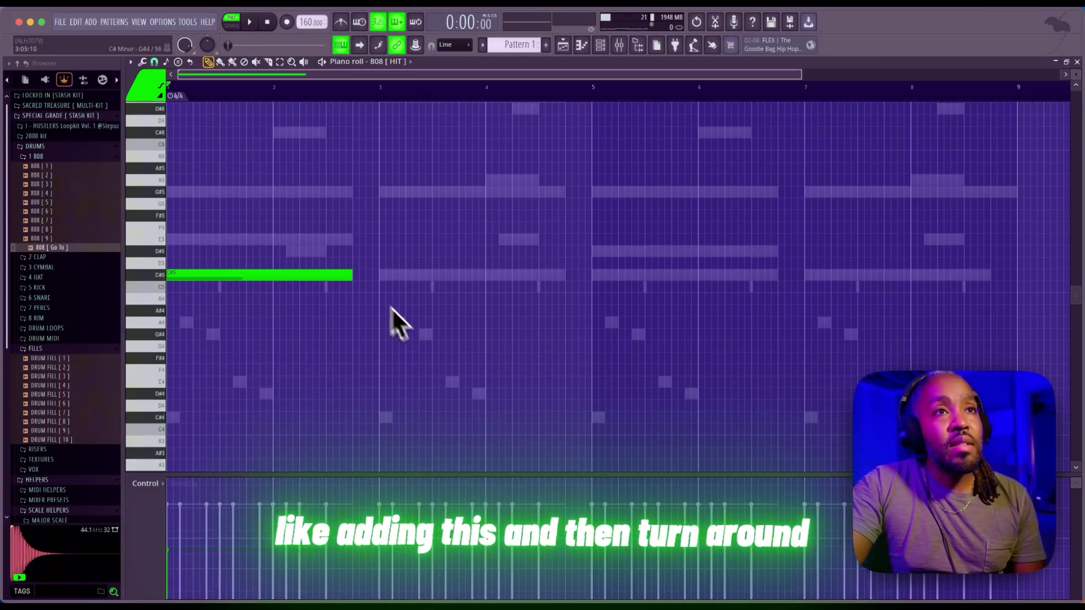
# - Sketch B4, E4 and D5 notes at bars 3, 5 and 7, then delete them
pyautogui.moveTo(381, 321); pyautogui.dragTo(384, 297)
pyautogui.click(607, 382)
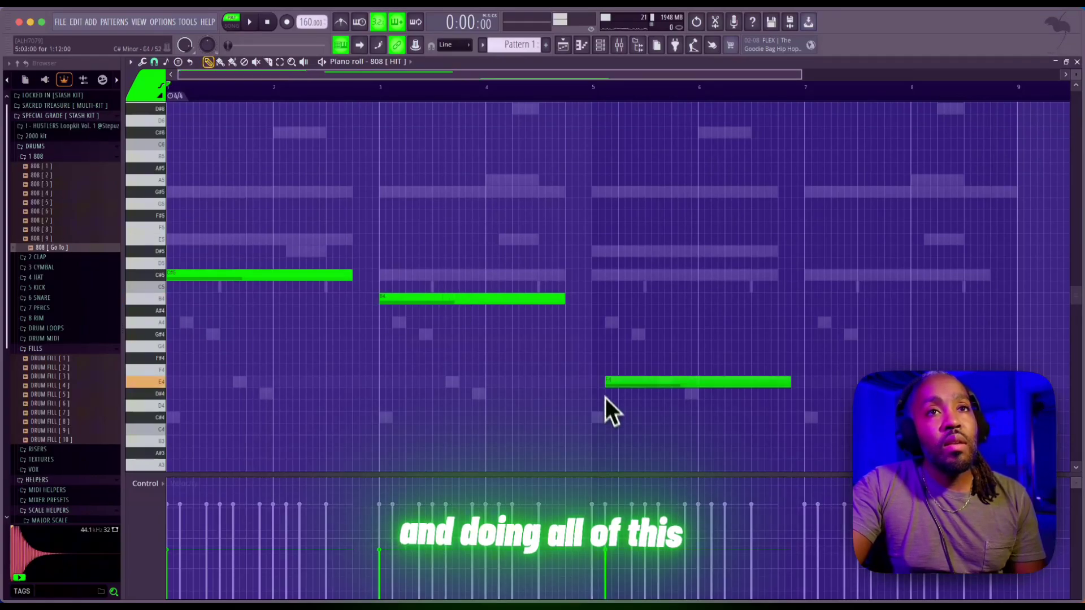
pyautogui.click(859, 263)
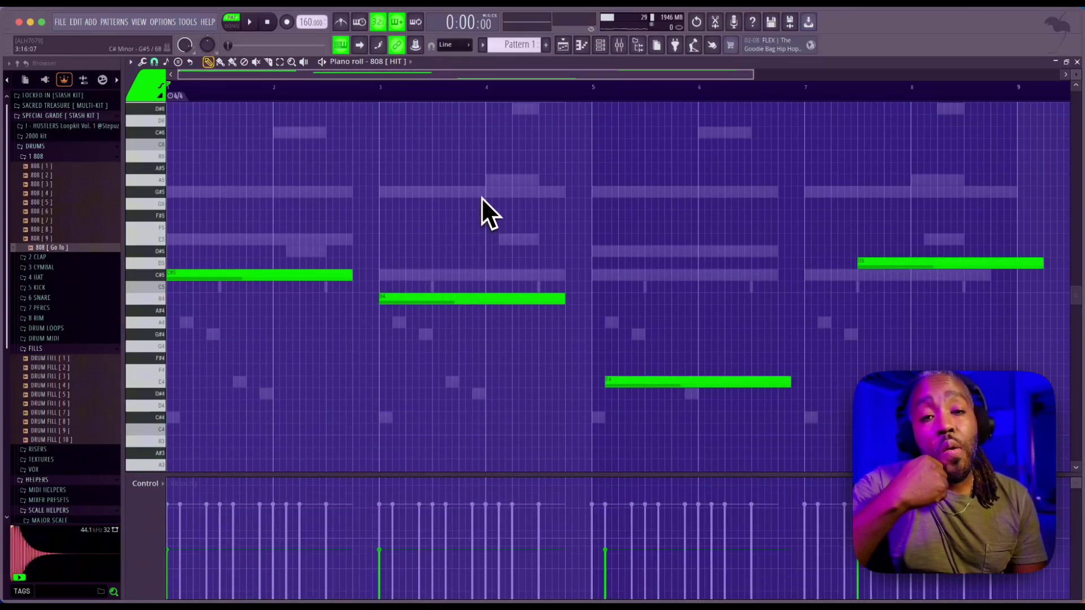
pyautogui.rightClick(472, 299)
pyautogui.rightClick(729, 382)
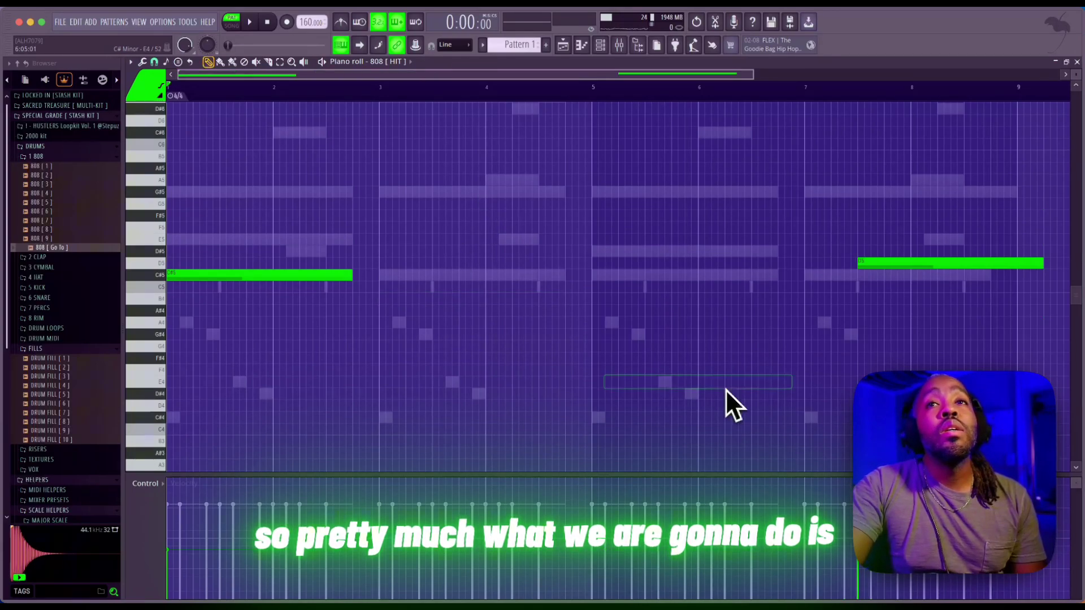
pyautogui.rightClick(916, 264)
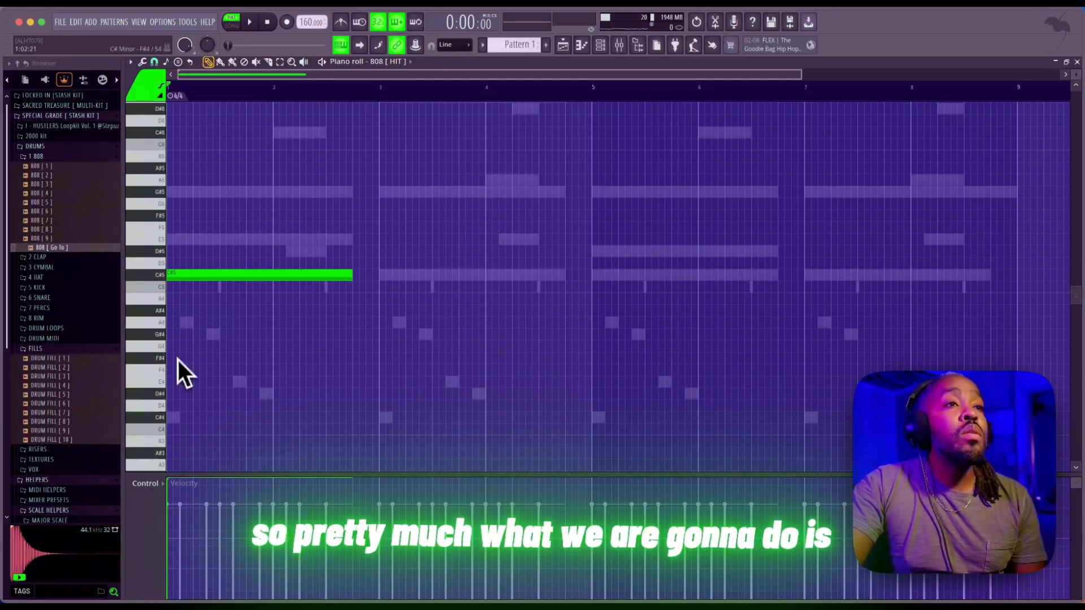
# - Shorten the long C#5 note to a short hit, add two more C#5 hits in bar 1, and preview
pyautogui.moveTo(353, 276); pyautogui.dragTo(179, 294)
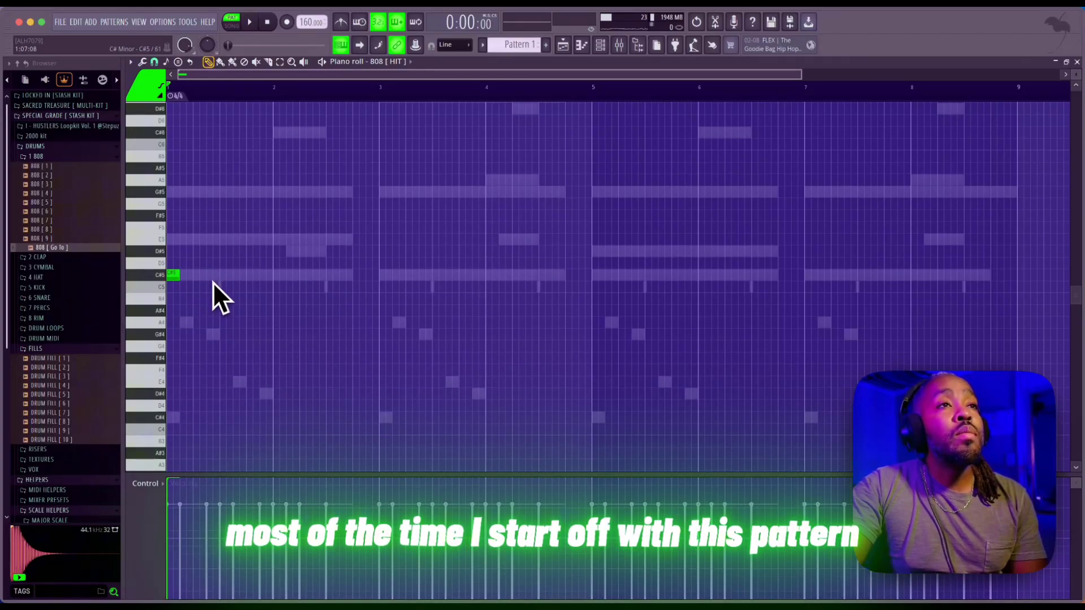
pyautogui.click(209, 277)
pyautogui.click(250, 276)
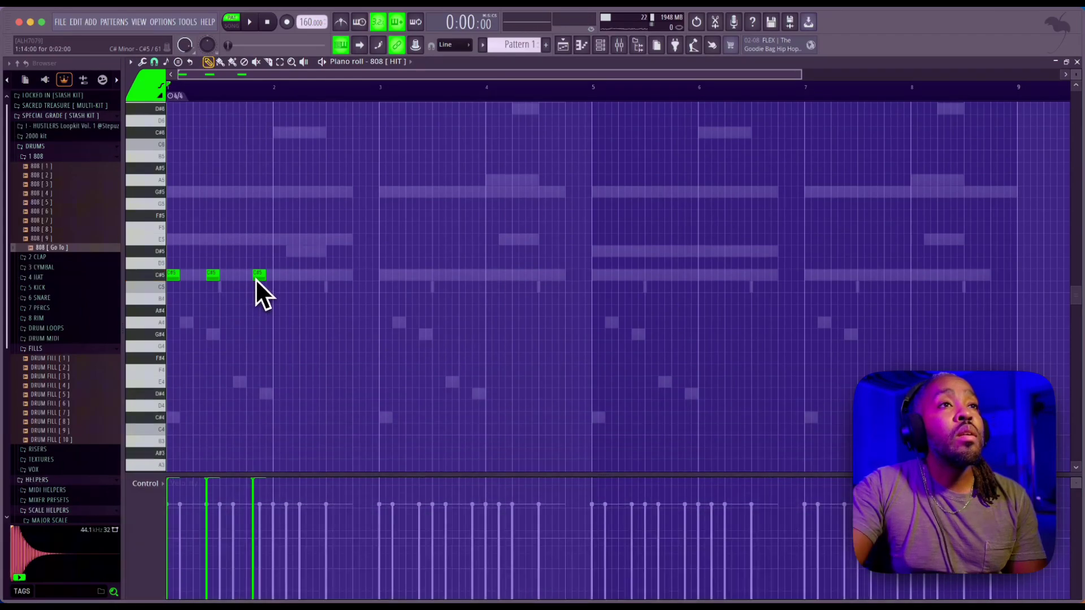
pyautogui.press('space')
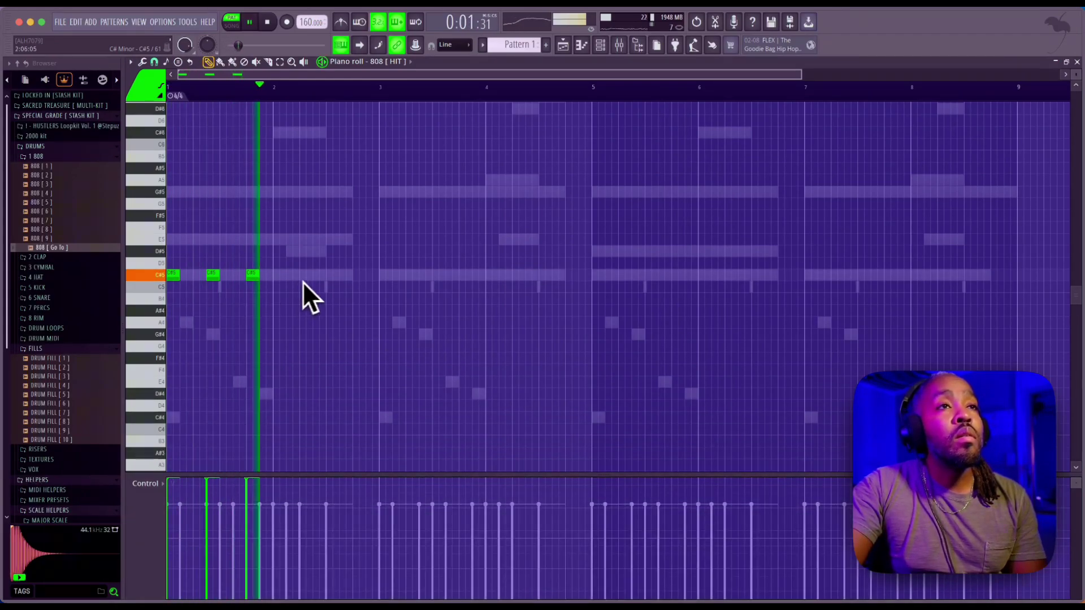
pyautogui.press('space')
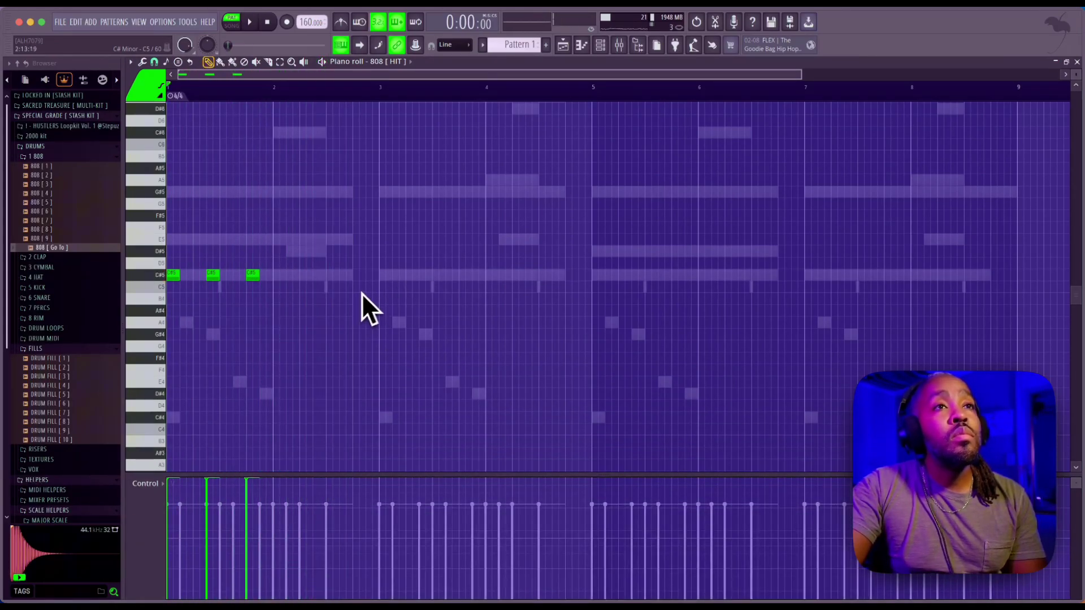
# - Add two short C#5 hits at bar 3 and a D5 note after them, then preview
pyautogui.click(385, 276)
pyautogui.click(395, 277)
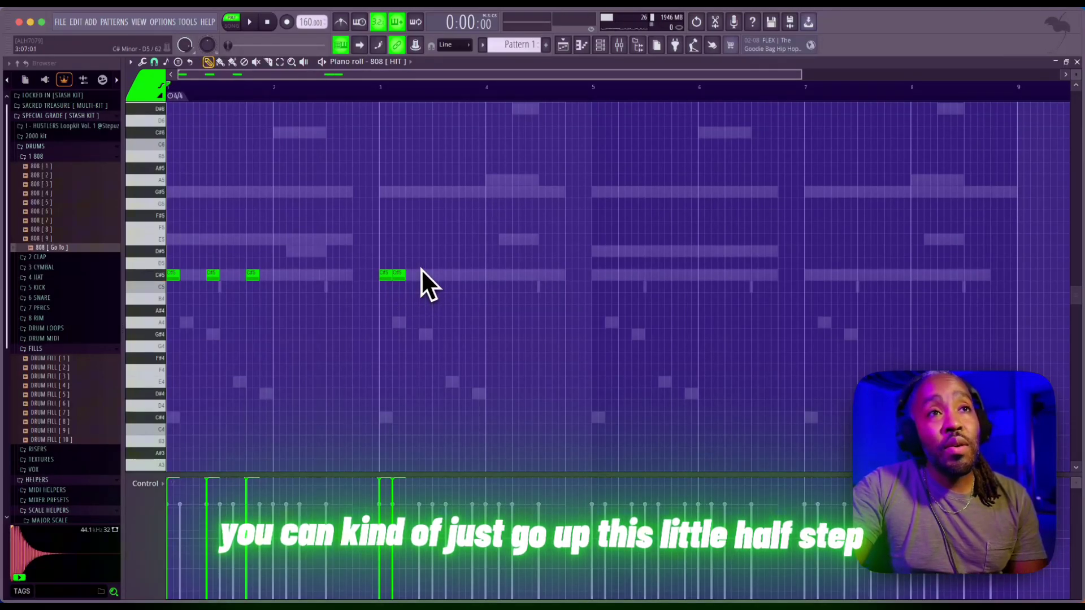
pyautogui.click(419, 265)
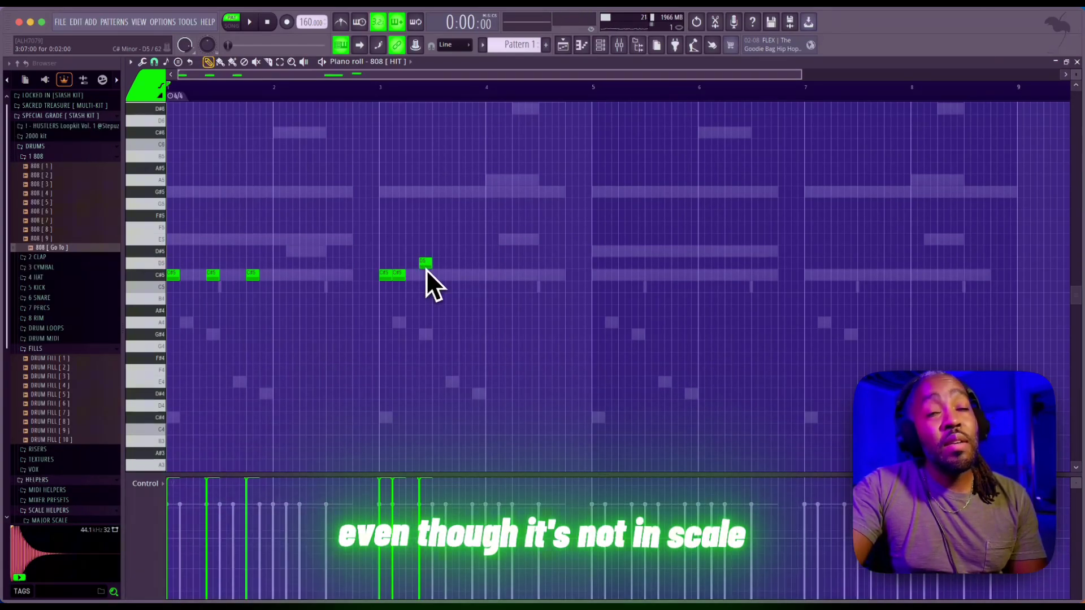
pyautogui.press('space')
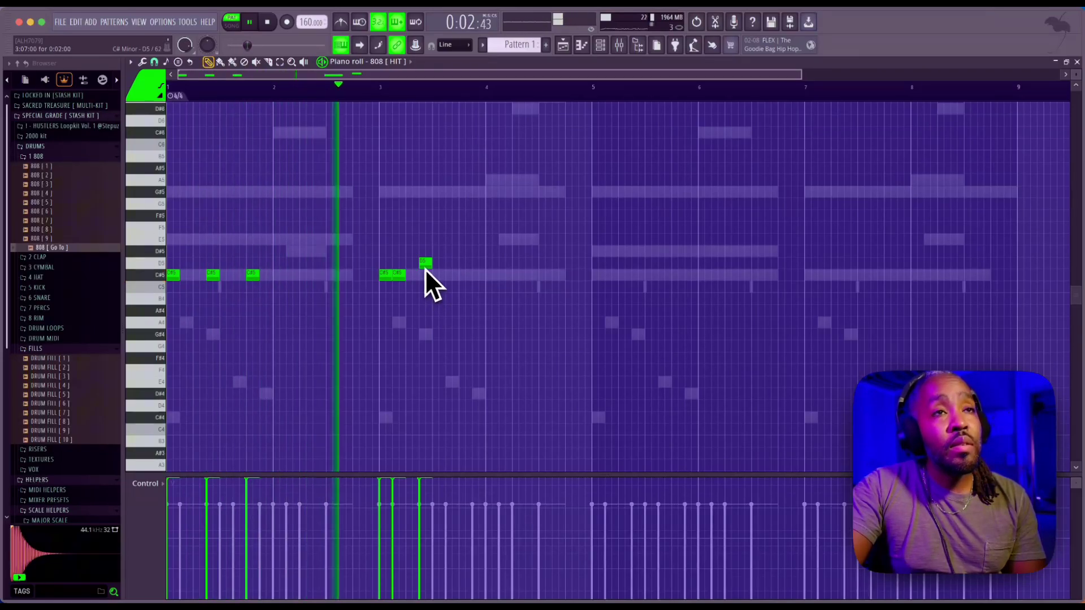
pyautogui.press('space')
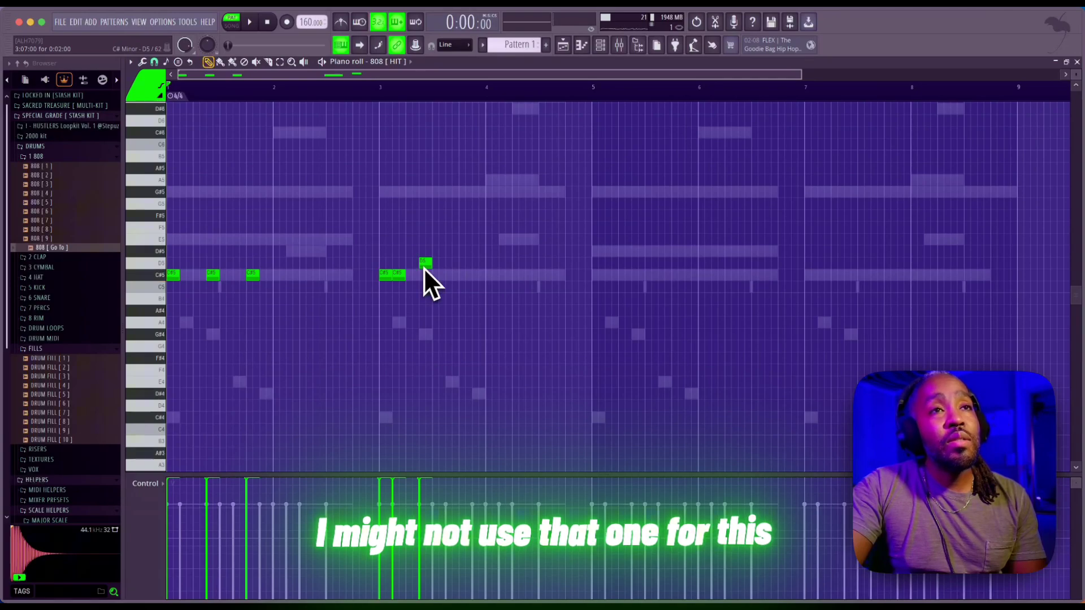
# - Move the D5 note down to C#5 and add another C#5 hit just before bar 4
pyautogui.moveTo(423, 268); pyautogui.dragTo(430, 280)
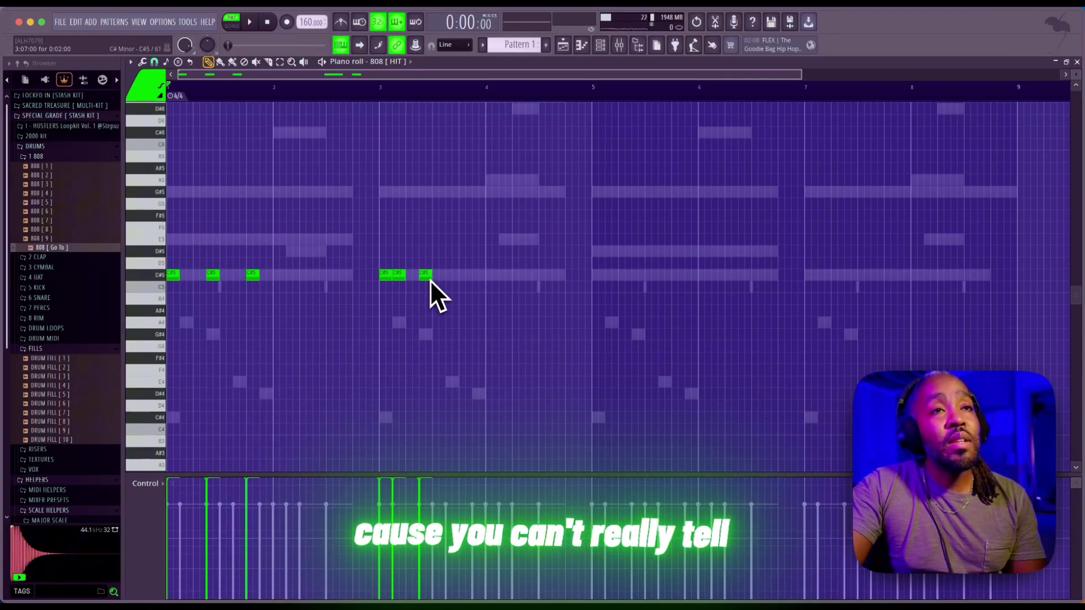
pyautogui.press('space')
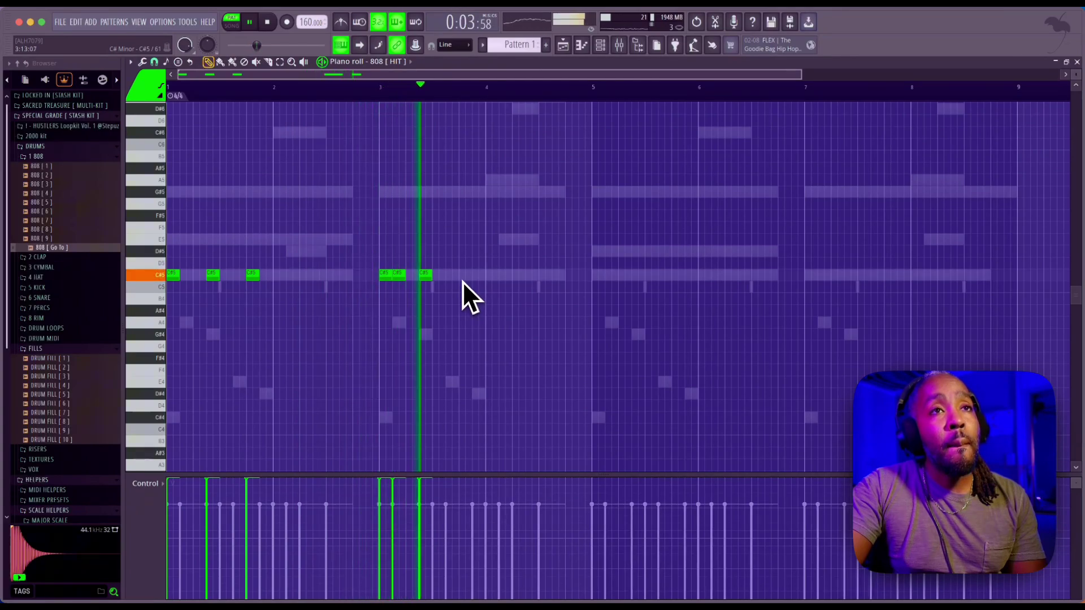
pyautogui.click(462, 281)
pyautogui.press('space')
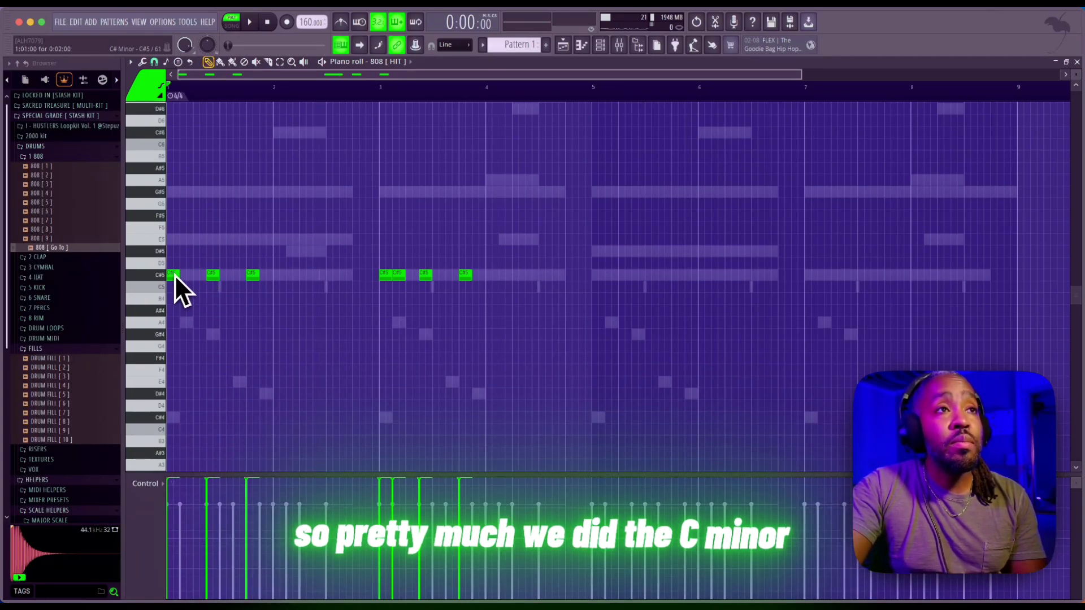
# - Add E5 and G#5 notes at the start of bar 1, removing a trial note
pyautogui.click(172, 239)
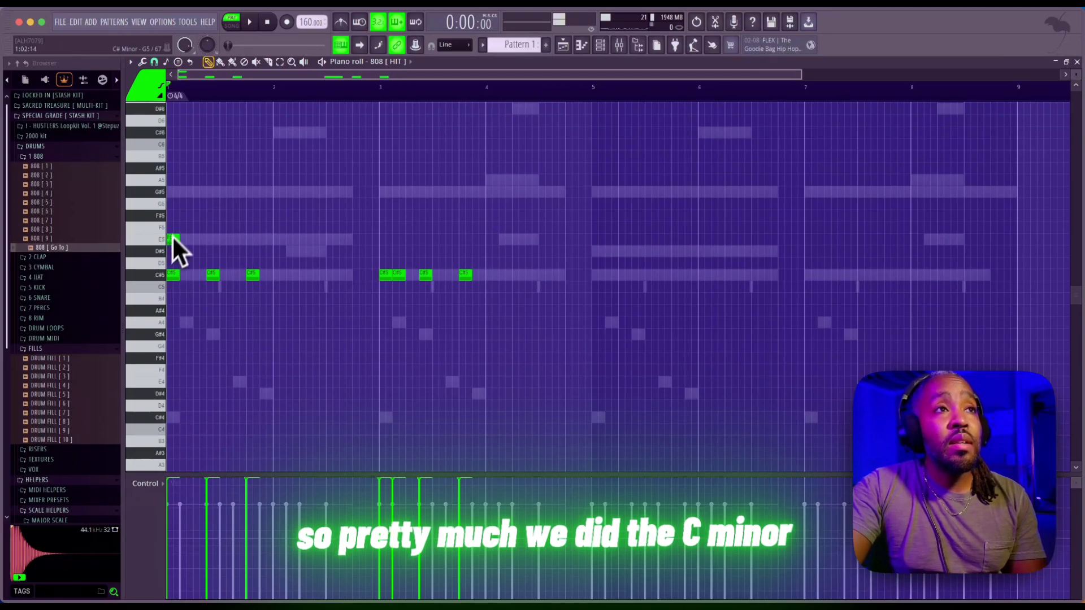
pyautogui.click(172, 192)
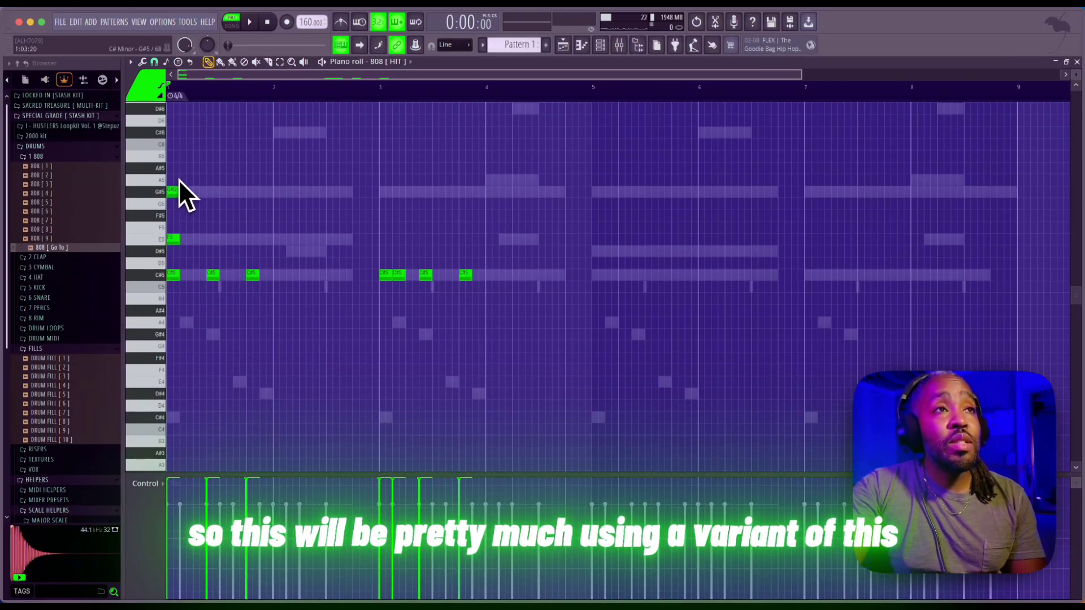
pyautogui.click(194, 187)
pyautogui.moveTo(195, 186); pyautogui.dragTo(181, 218)
pyautogui.rightClick(181, 218)
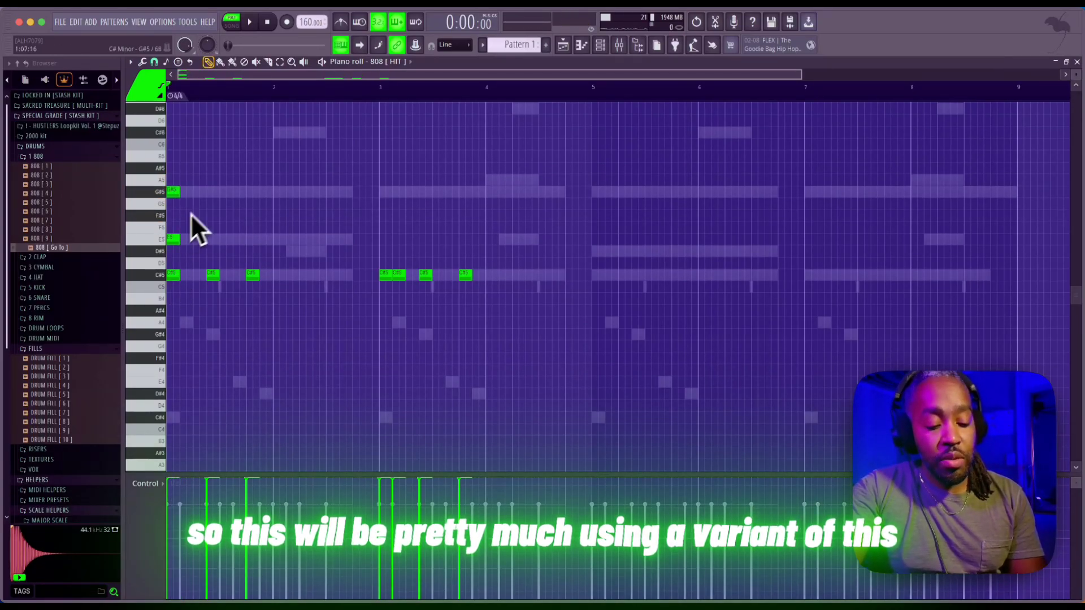
# - Add a D5 note at bar 1 and select the stacked G#5, E5 and D5 notes
pyautogui.moveTo(222, 177); pyautogui.dragTo(174, 239)
pyautogui.scroll(2, 186, 260)
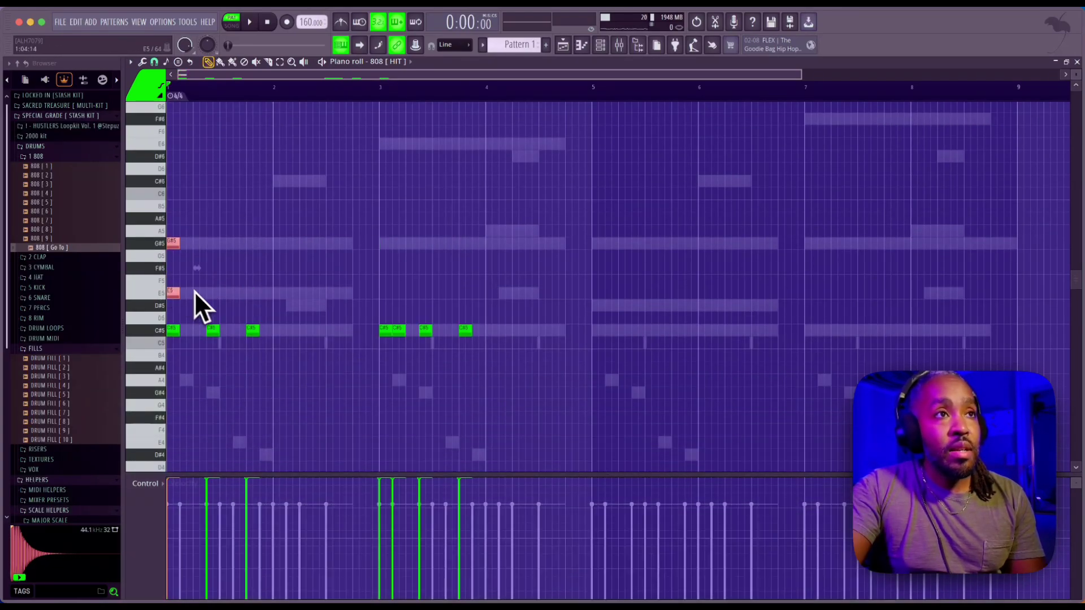
pyautogui.click(174, 318)
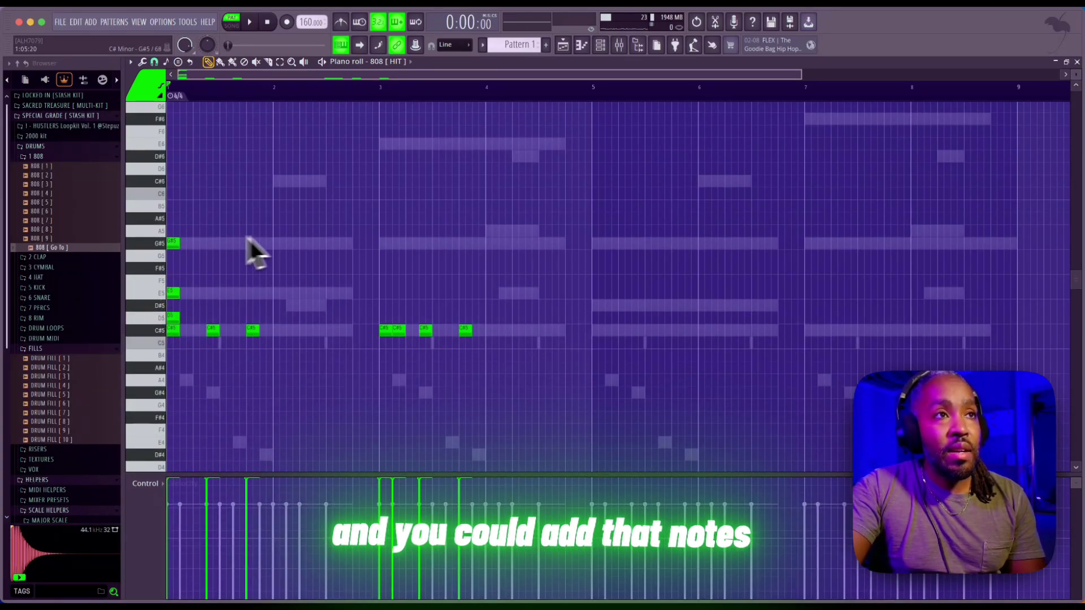
pyautogui.moveTo(192, 230); pyautogui.dragTo(171, 342)
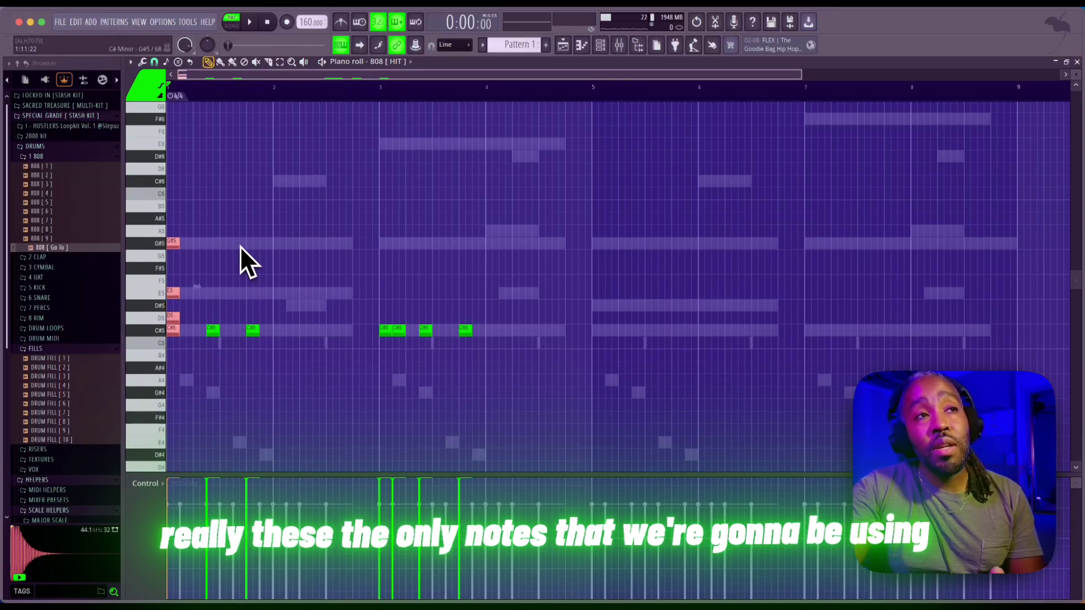
pyautogui.moveTo(193, 227); pyautogui.dragTo(174, 315)
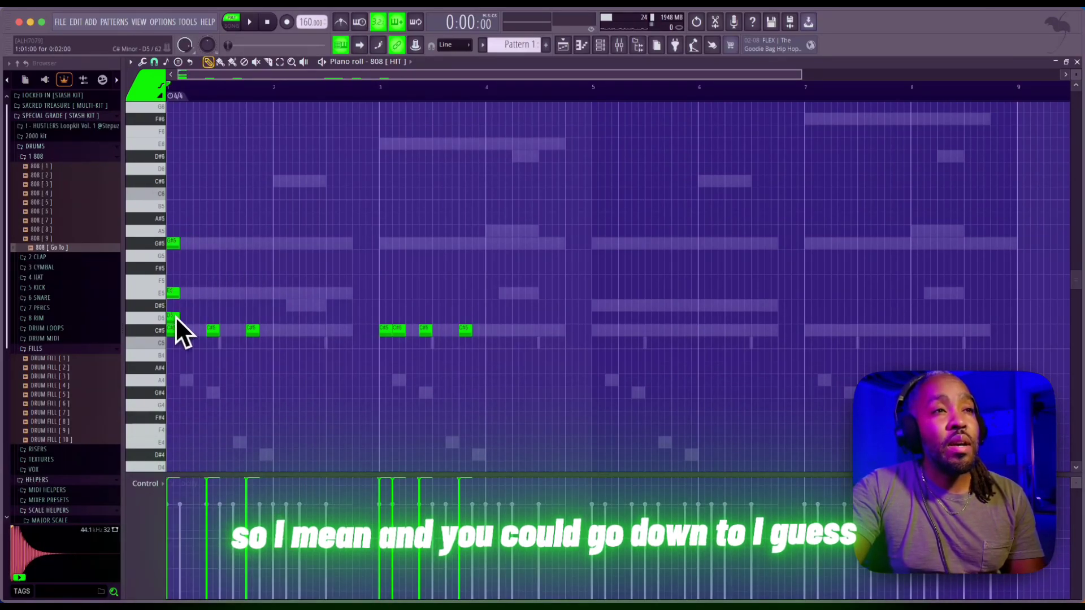